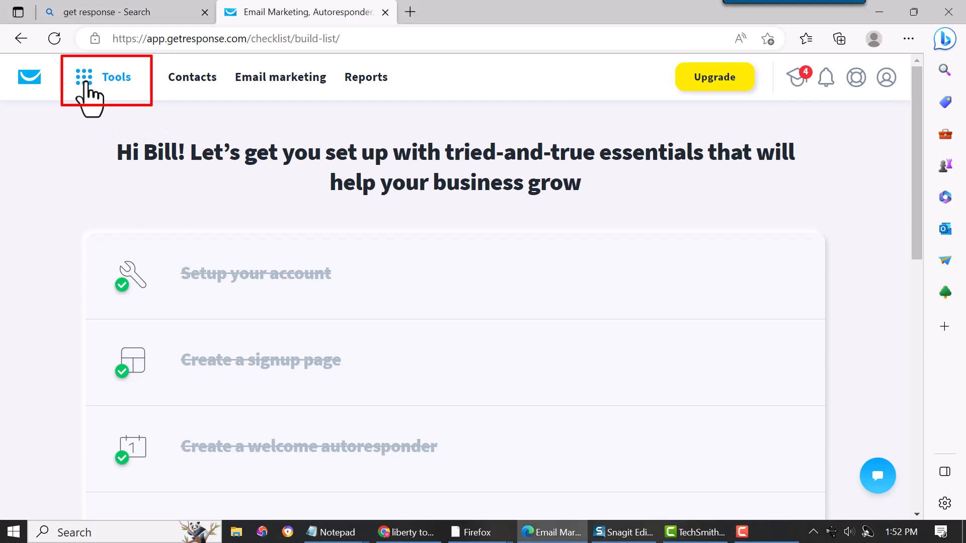
# - Open landing page 79 ('Make Money Online Today!') in the editor from Tools > Landing pages
pyautogui.click(86, 84)
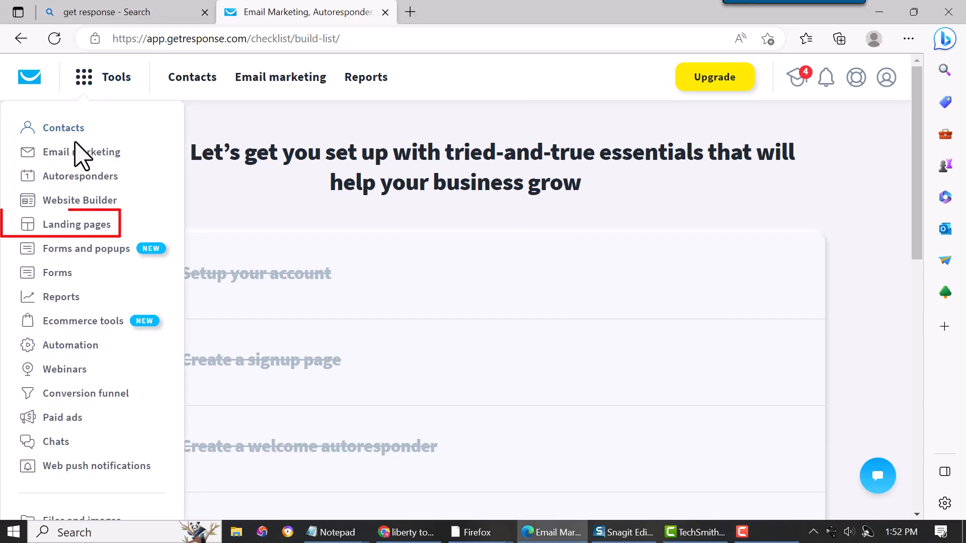
pyautogui.click(67, 227)
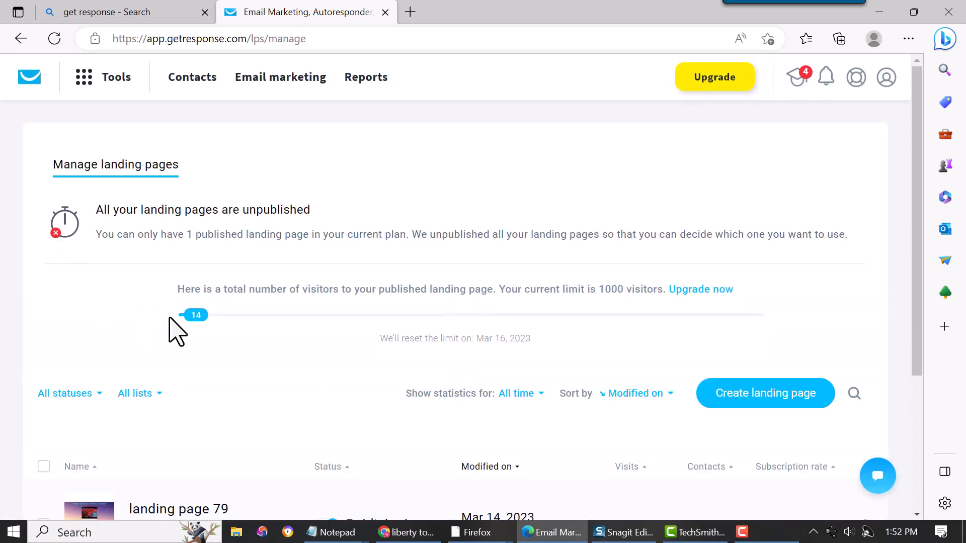
pyautogui.scroll(-1, 287, 379)
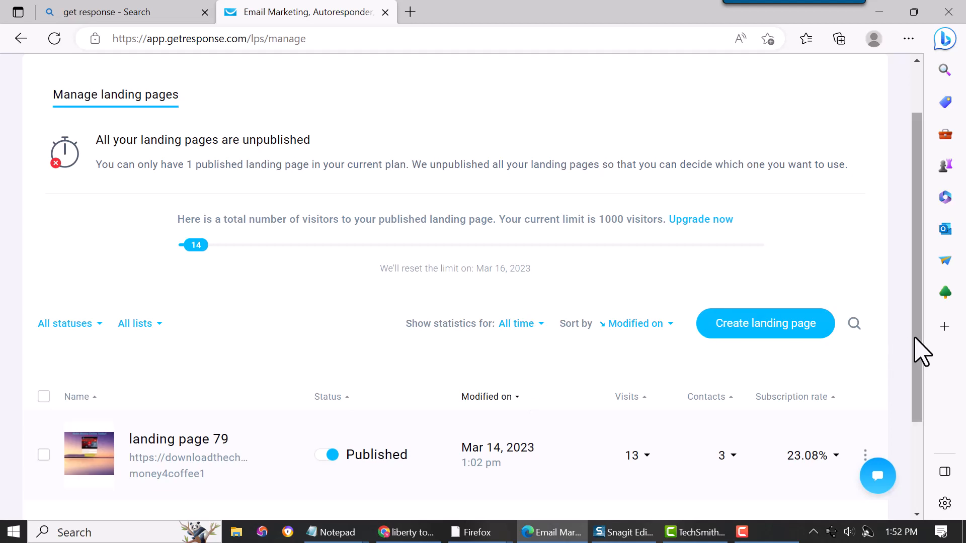
pyautogui.scroll(-1, 917, 347)
pyautogui.moveTo(917, 343); pyautogui.dragTo(917, 391)
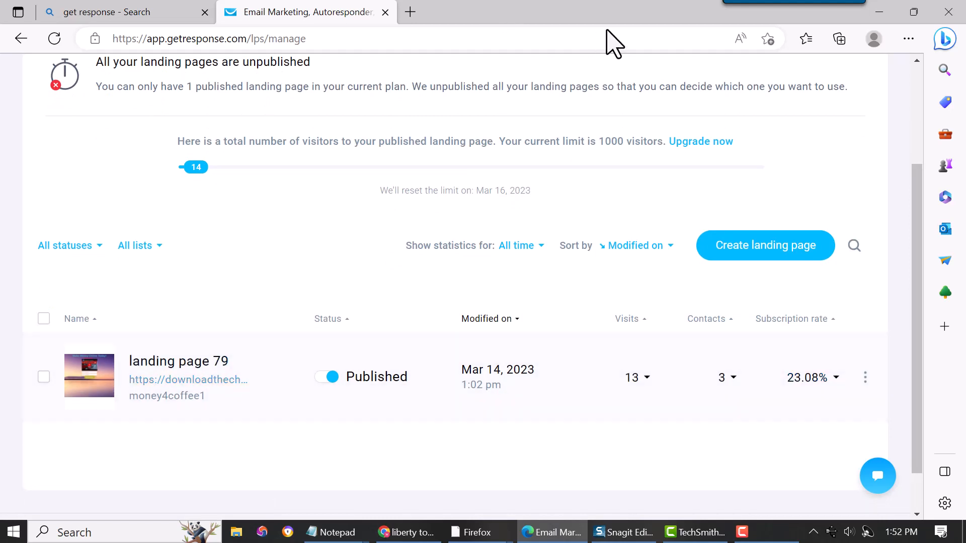
pyautogui.click(627, 25)
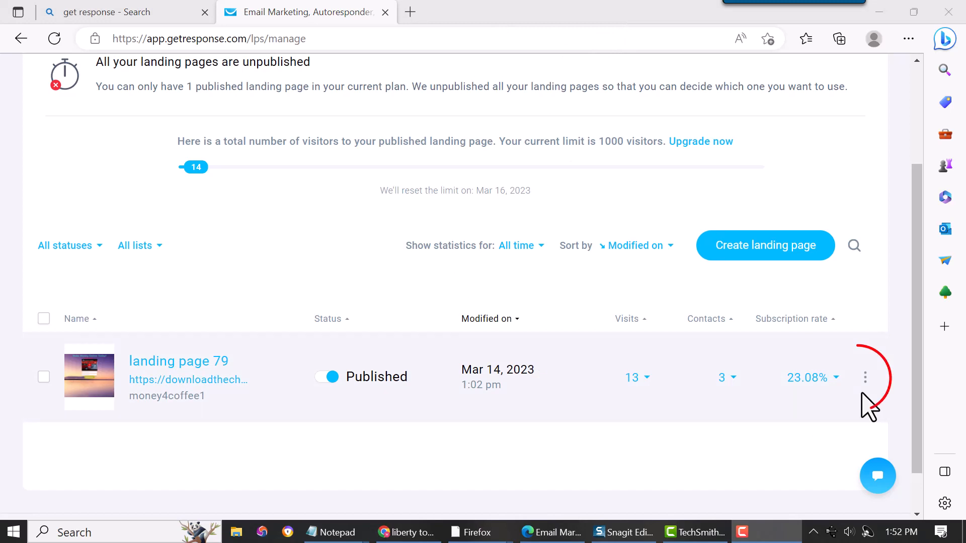
pyautogui.click(866, 379)
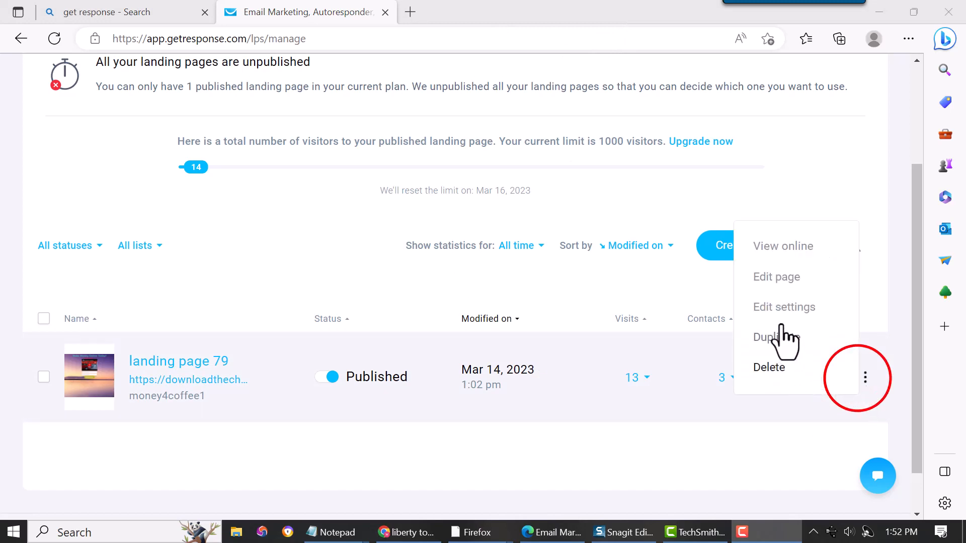
pyautogui.click(775, 280)
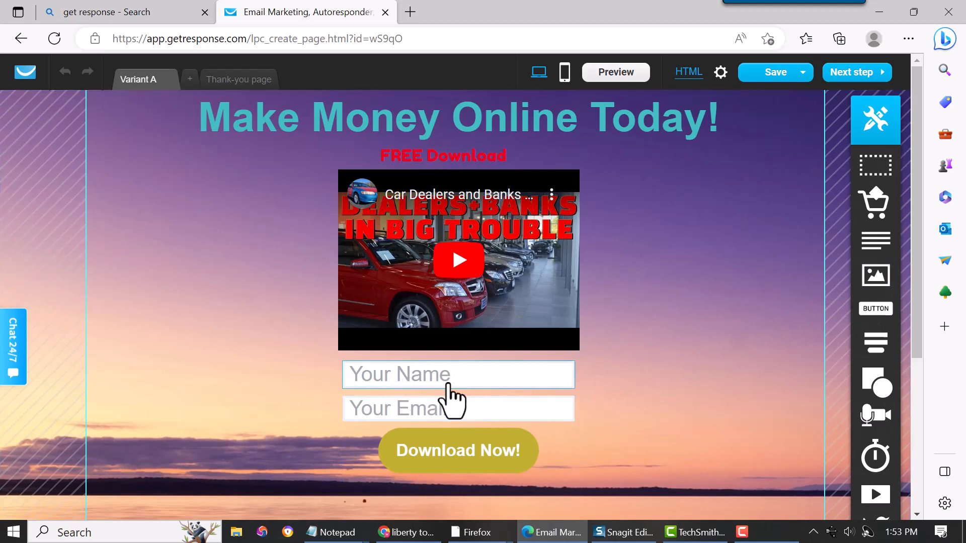
# - Delete the old Your Name / Your Email webform and its Download Now! button
pyautogui.scroll(-2, 633, 402)
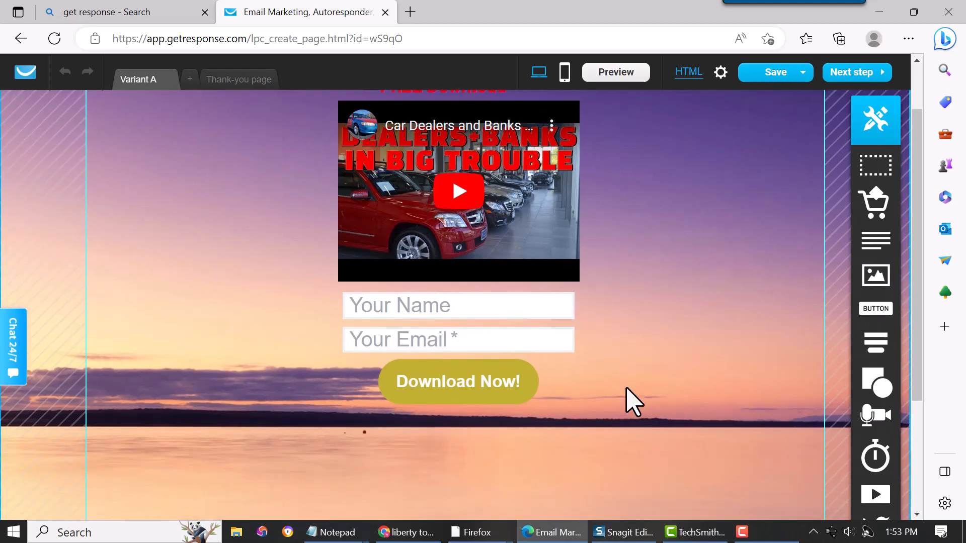
pyautogui.scroll(2, 625, 401)
pyautogui.click(473, 381)
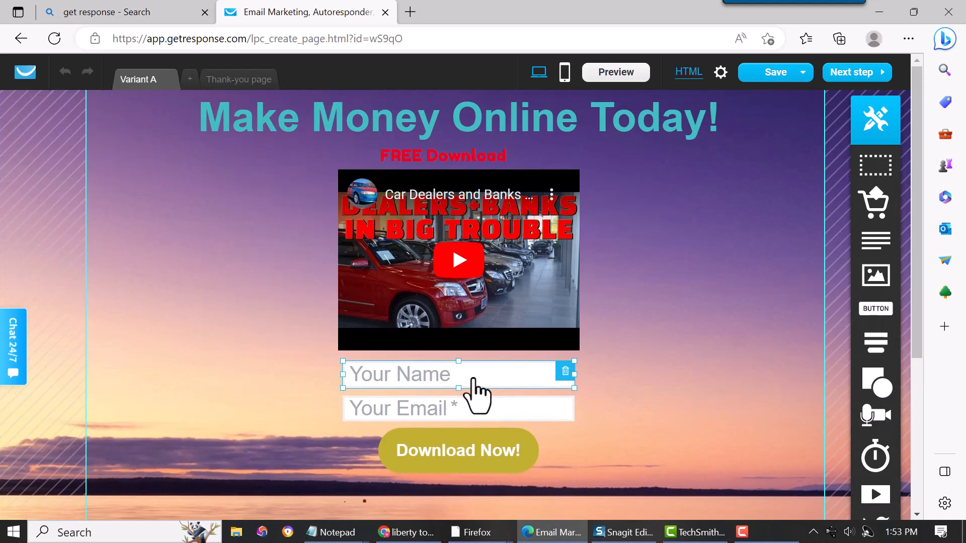
pyautogui.click(496, 370)
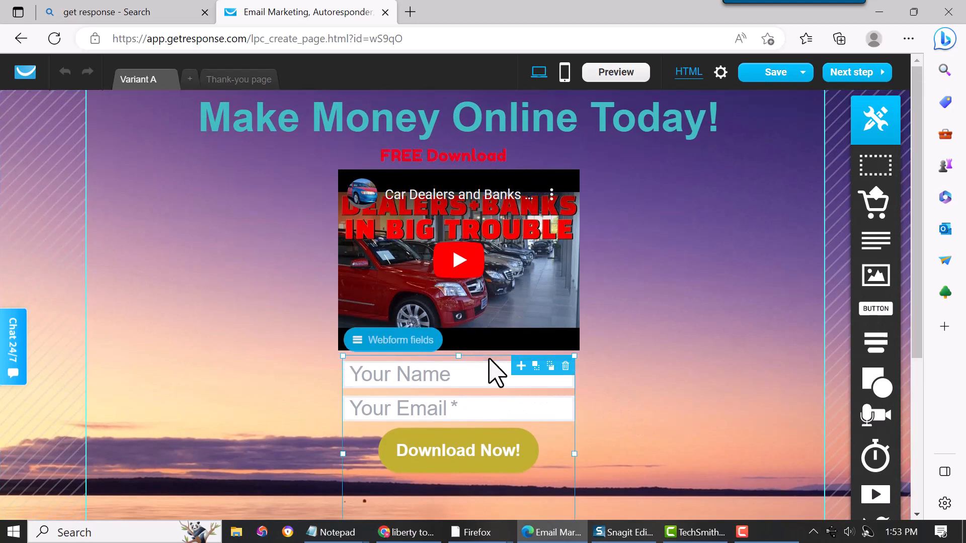
pyautogui.click(566, 366)
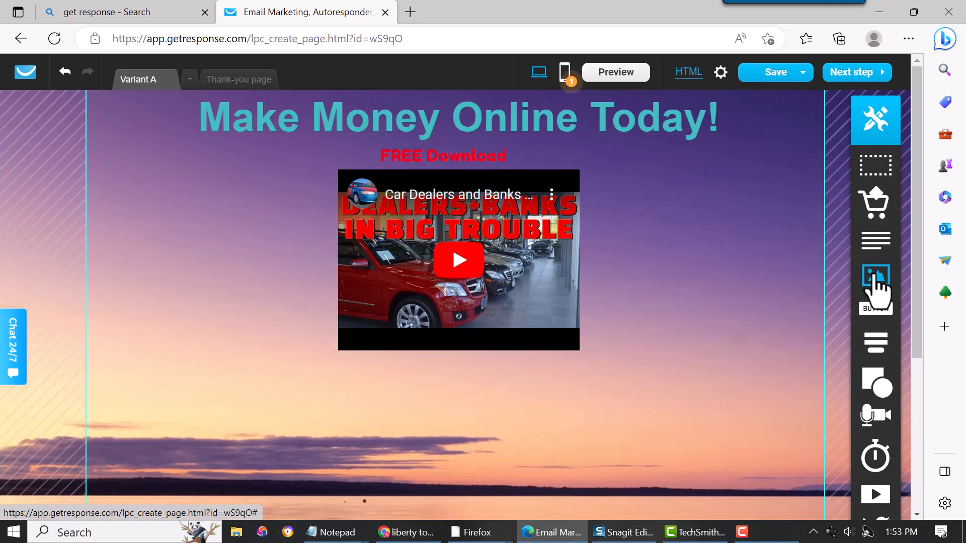
# - Place a static signup form below the video and shorten its height
pyautogui.moveTo(881, 342)
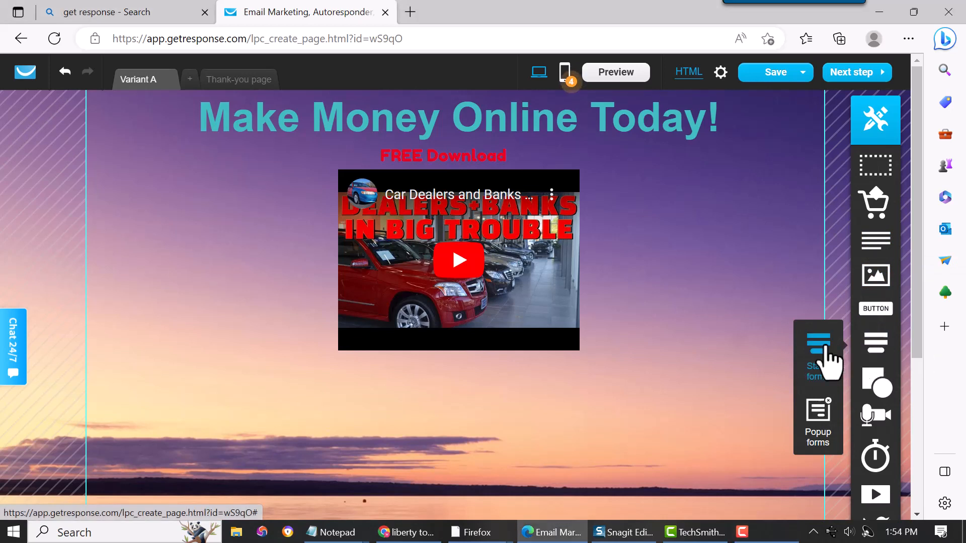
pyautogui.moveTo(829, 361); pyautogui.dragTo(460, 471)
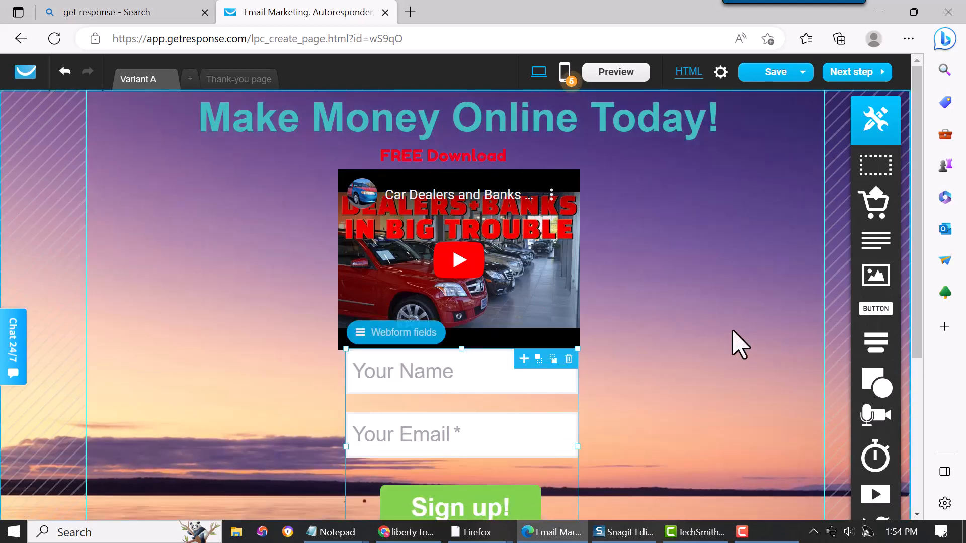
pyautogui.scroll(-3, 733, 331)
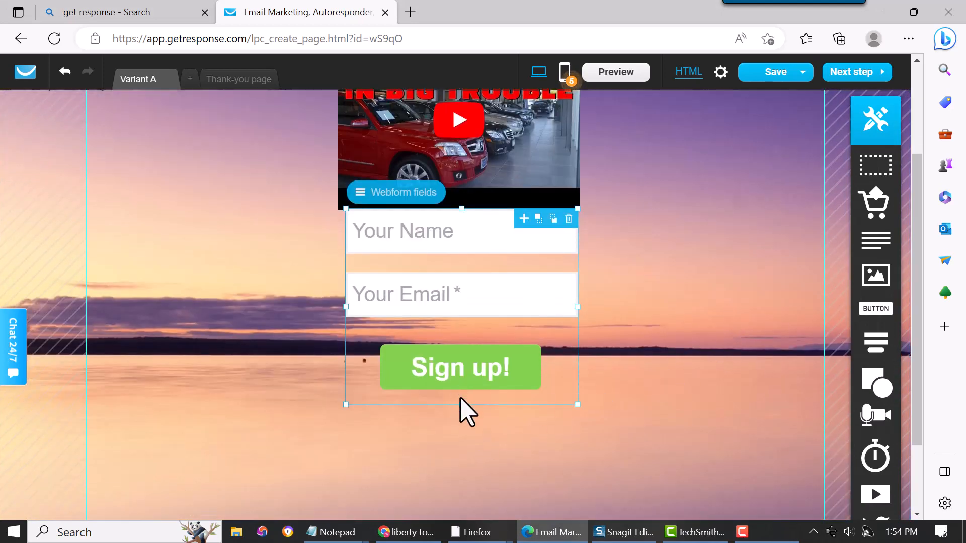
pyautogui.moveTo(460, 398); pyautogui.dragTo(461, 368)
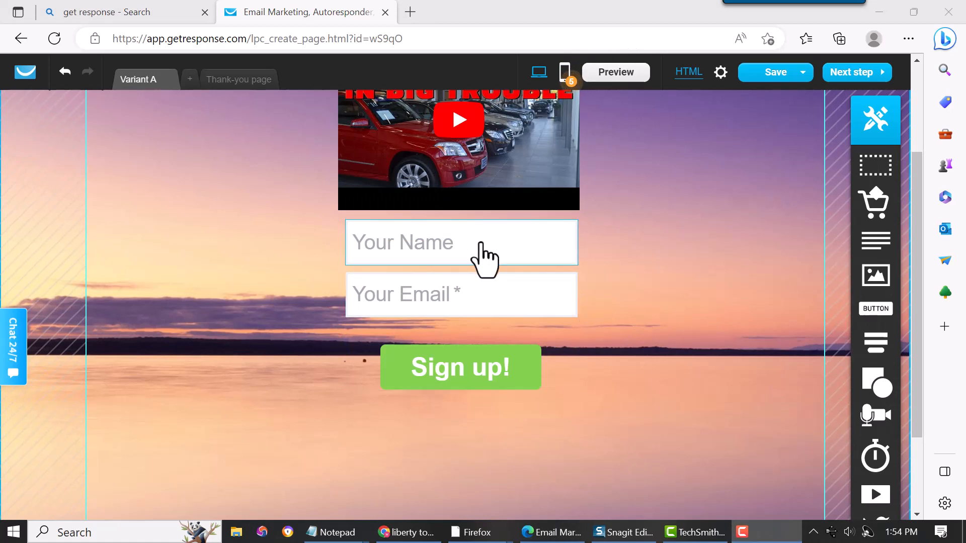
# - Pull the Your Name and Your Email fields and Sign up! button closer together
pyautogui.click(482, 256)
pyautogui.moveTo(479, 255)
pyautogui.mouseDown()
pyautogui.moveTo(485, 262)
pyautogui.moveTo(479, 241)
pyautogui.mouseUp()
pyautogui.moveTo(482, 295); pyautogui.dragTo(481, 296)
pyautogui.moveTo(469, 360); pyautogui.dragTo(477, 352)
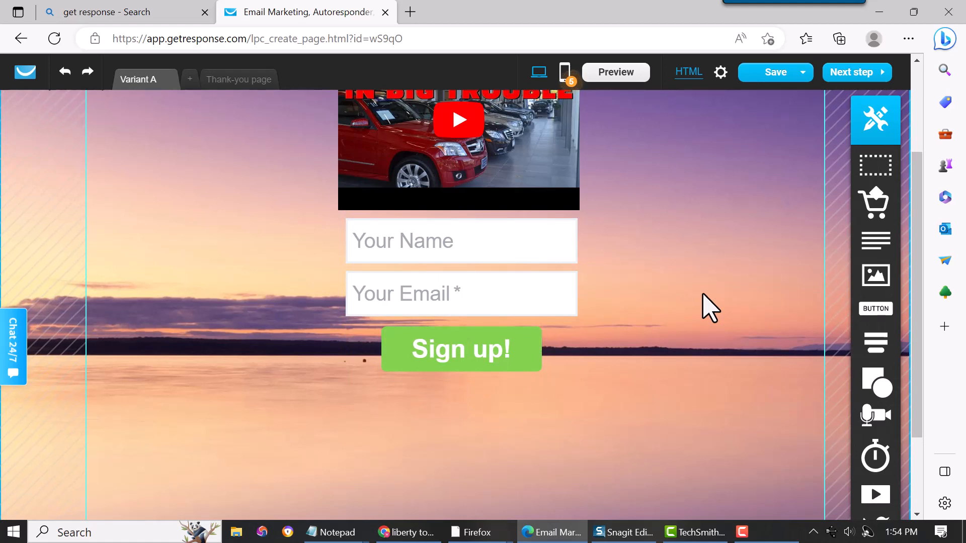
pyautogui.click(381, 217)
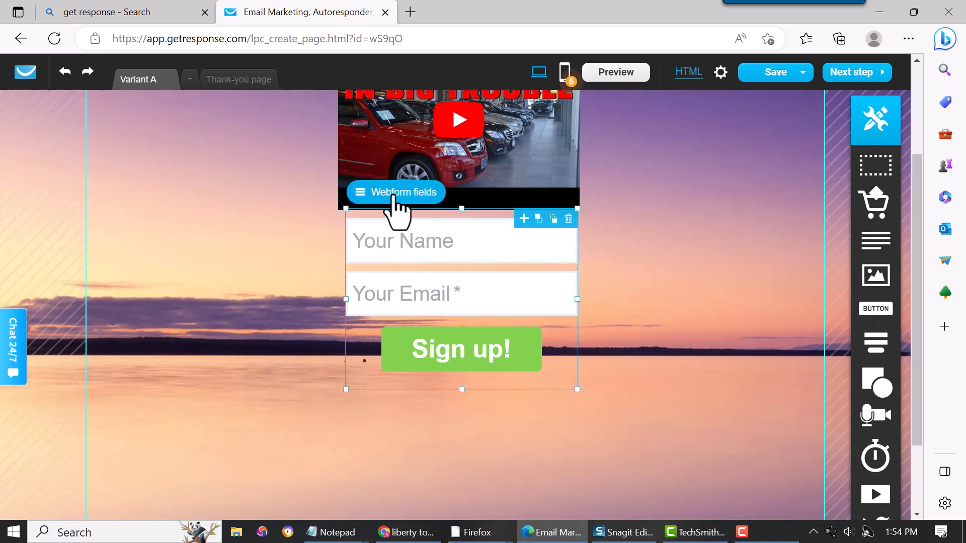
# - In the webform fields, replace Your Name with Last name and First name fields
pyautogui.click(398, 194)
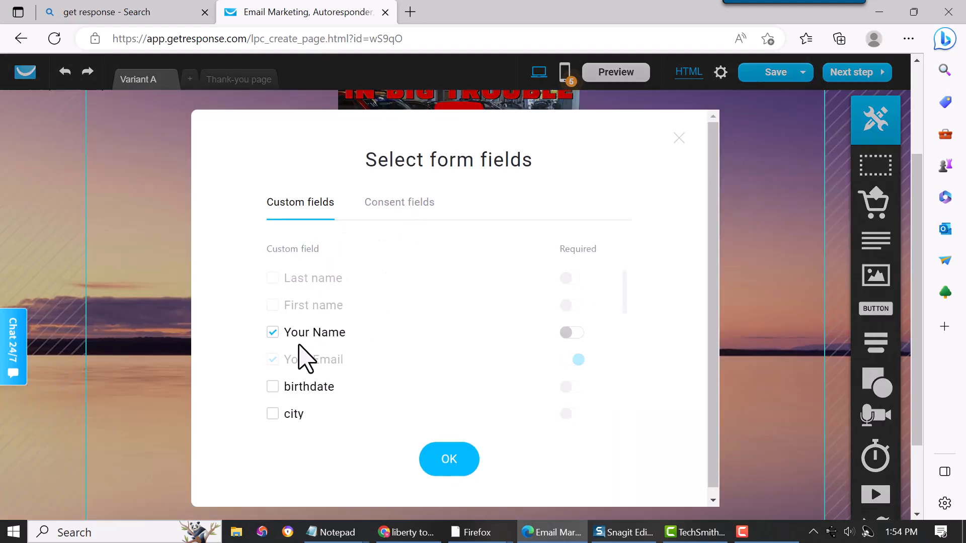
pyautogui.click(274, 335)
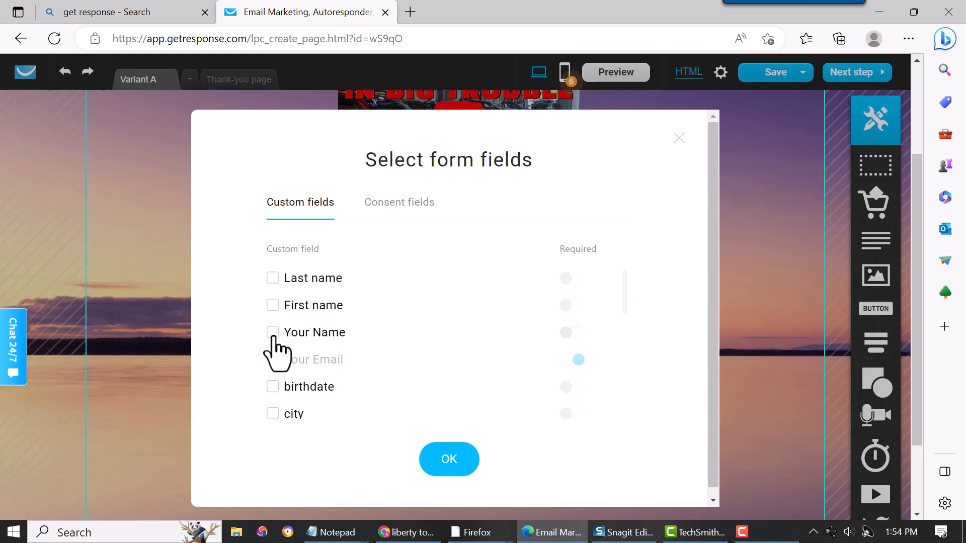
pyautogui.click(271, 279)
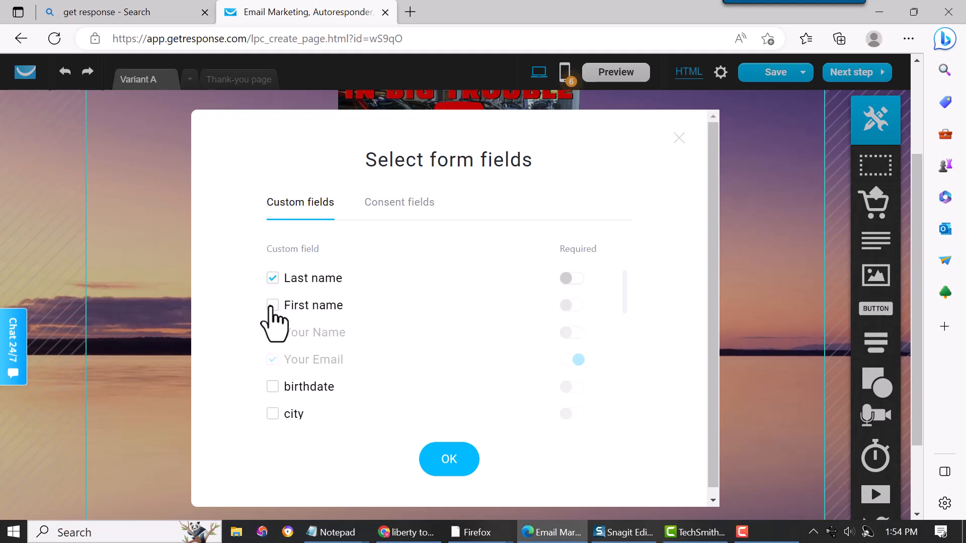
pyautogui.click(271, 306)
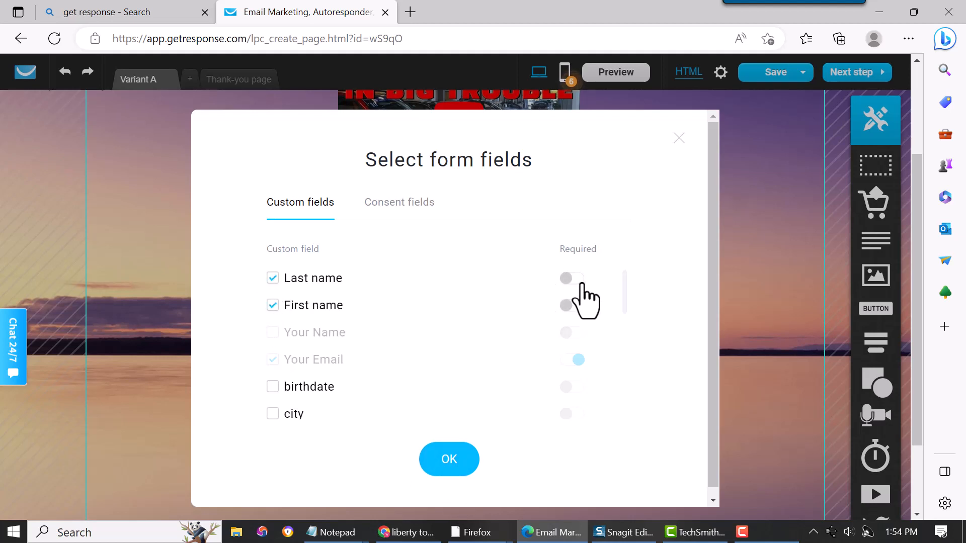
pyautogui.click(448, 460)
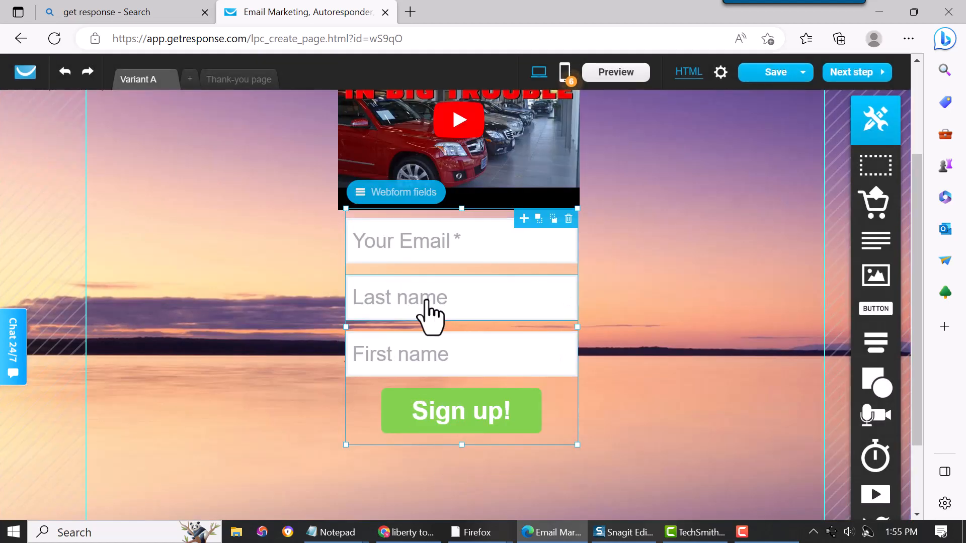
# - Reorder the fields so Your Email sits on top, followed by Last name and First name
pyautogui.moveTo(466, 238); pyautogui.dragTo(453, 373)
pyautogui.moveTo(446, 306); pyautogui.dragTo(448, 258)
pyautogui.moveTo(452, 360); pyautogui.dragTo(468, 323)
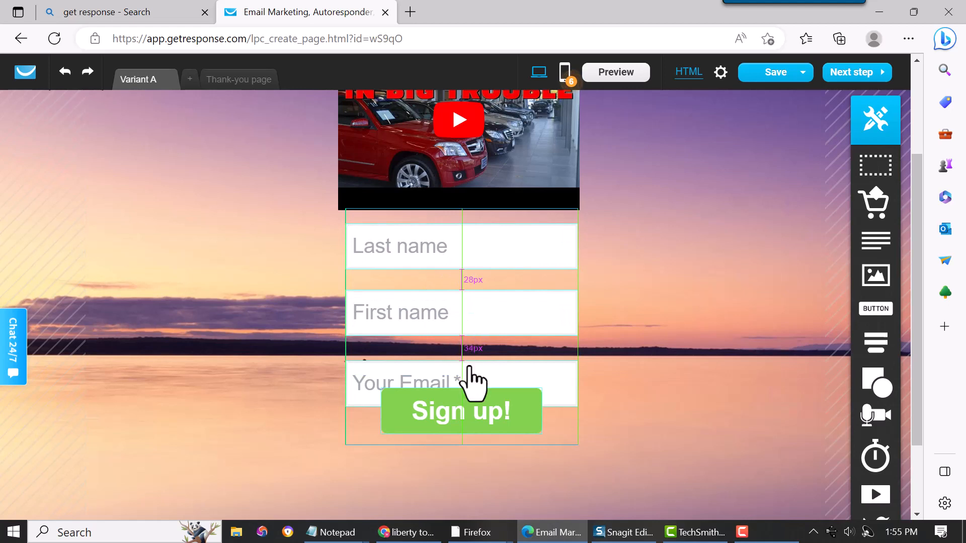
pyautogui.moveTo(476, 385); pyautogui.dragTo(474, 221)
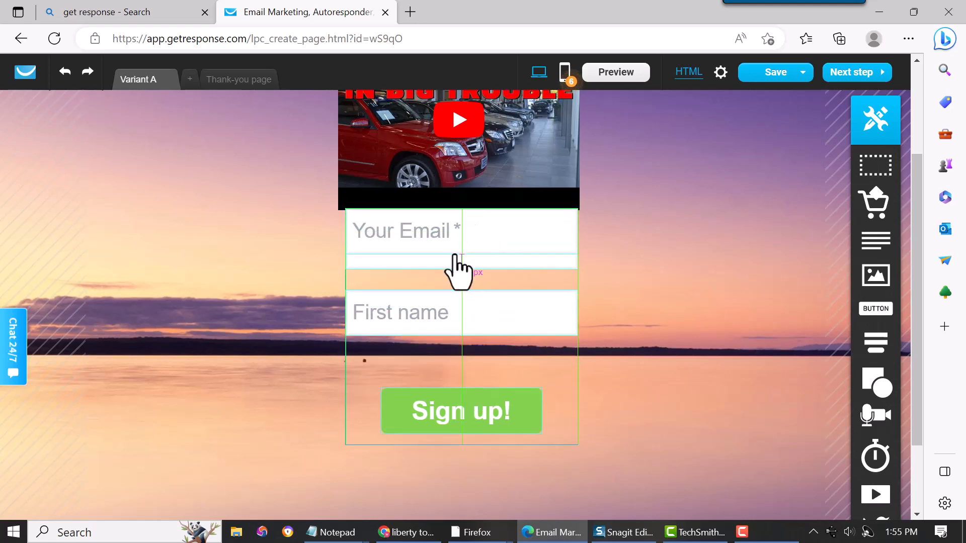
pyautogui.click(445, 264)
pyautogui.moveTo(445, 263); pyautogui.dragTo(436, 292)
# - Even the field spacing, delete Last name, and move Sign up! up beneath First name
pyautogui.moveTo(430, 347); pyautogui.dragTo(429, 336)
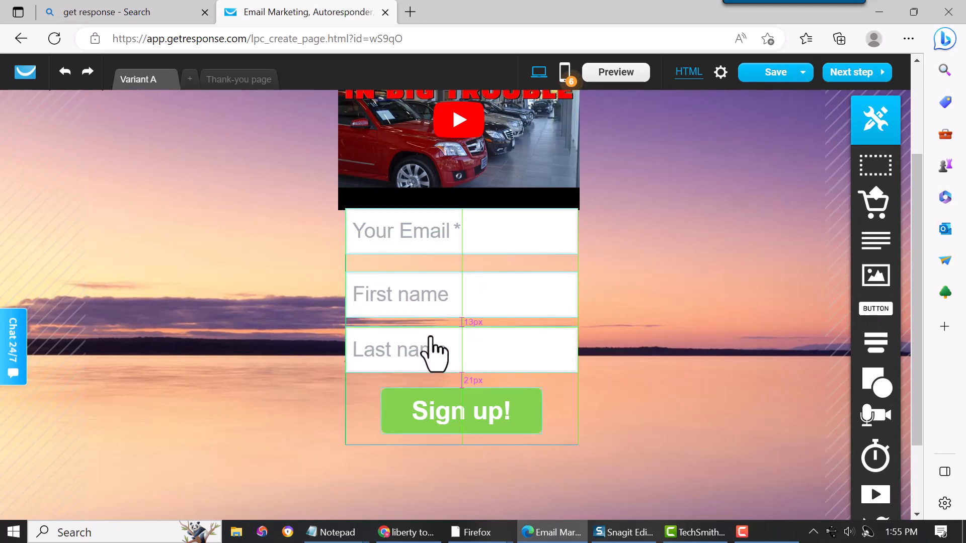
pyautogui.click(426, 295)
pyautogui.moveTo(427, 296); pyautogui.dragTo(431, 246)
pyautogui.moveTo(422, 289); pyautogui.dragTo(419, 298)
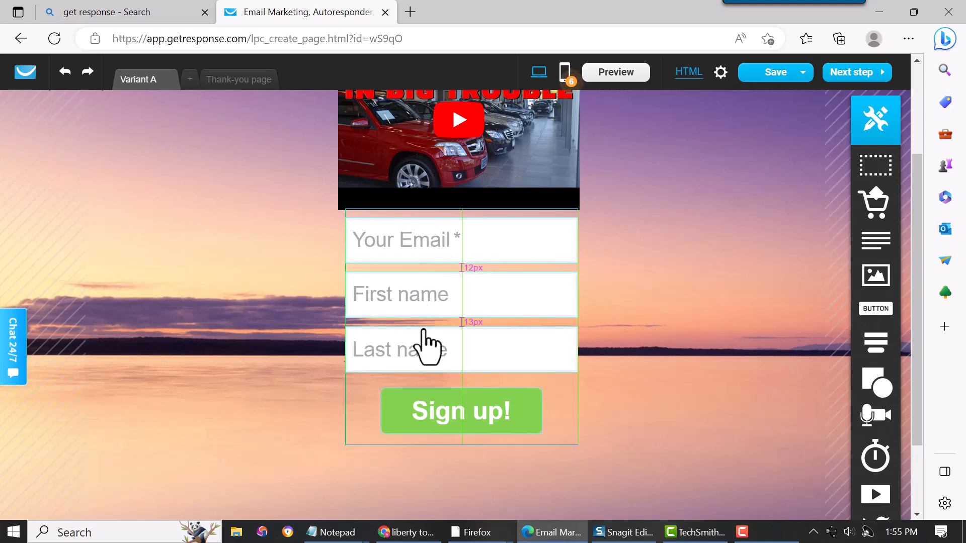
pyautogui.moveTo(424, 342); pyautogui.dragTo(424, 351)
pyautogui.moveTo(431, 309); pyautogui.dragTo(432, 318)
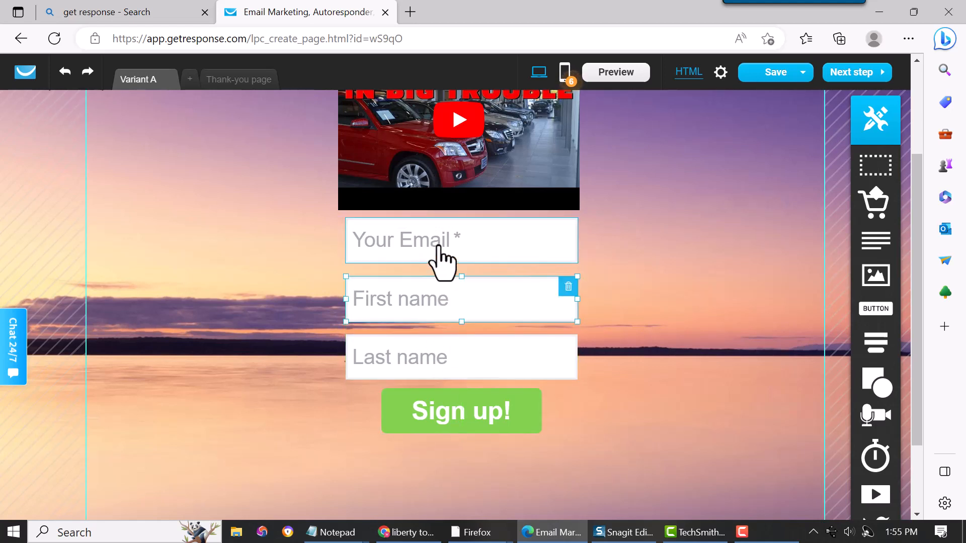
pyautogui.moveTo(436, 246); pyautogui.dragTo(438, 252)
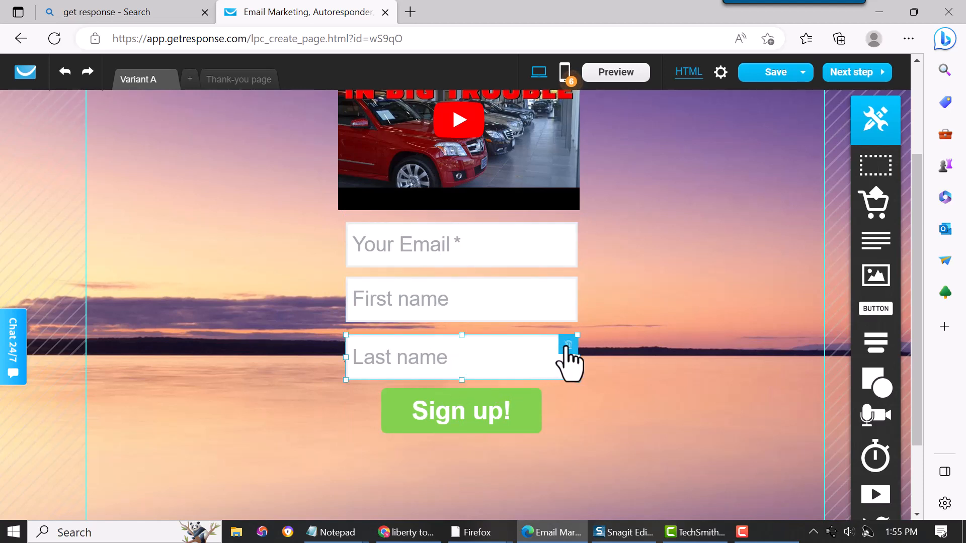
pyautogui.click(566, 347)
pyautogui.moveTo(476, 407); pyautogui.dragTo(484, 372)
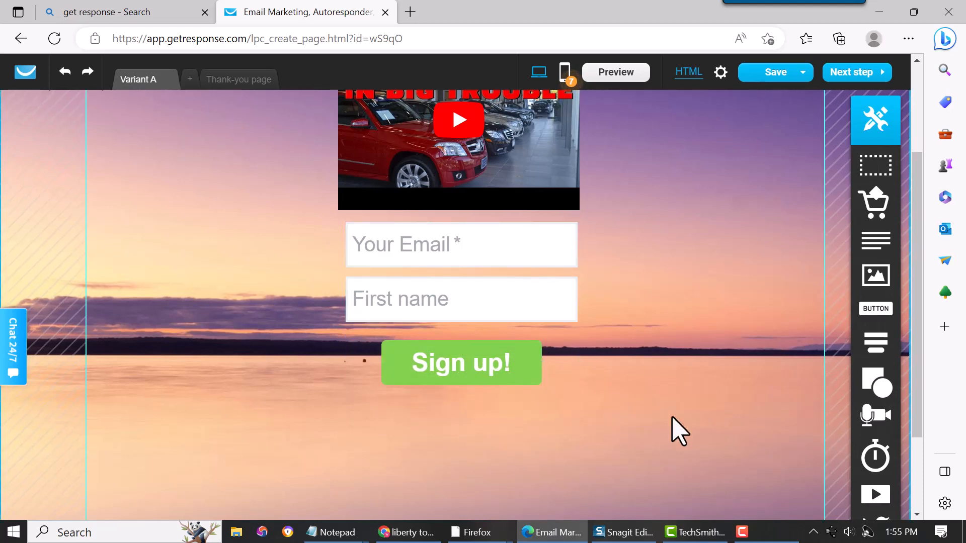
pyautogui.click(388, 217)
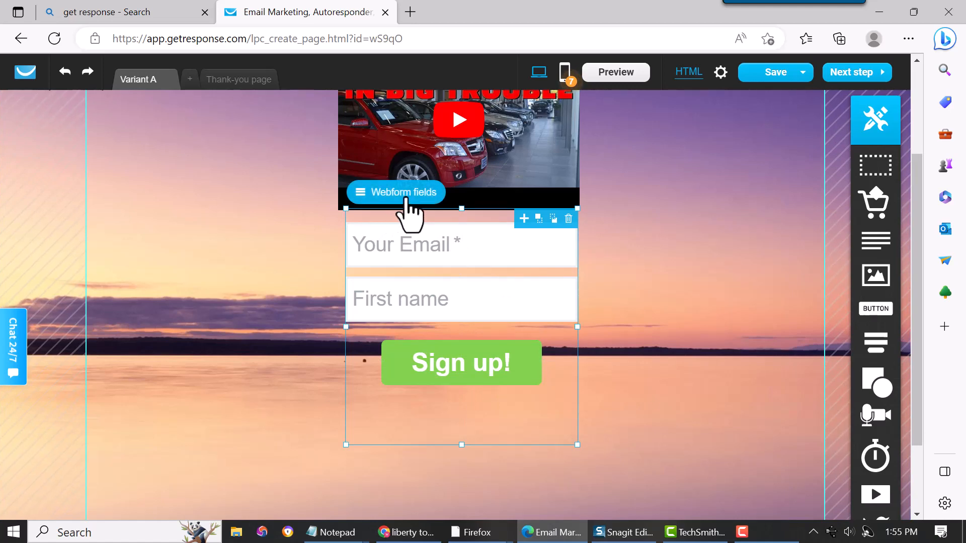
pyautogui.click(409, 193)
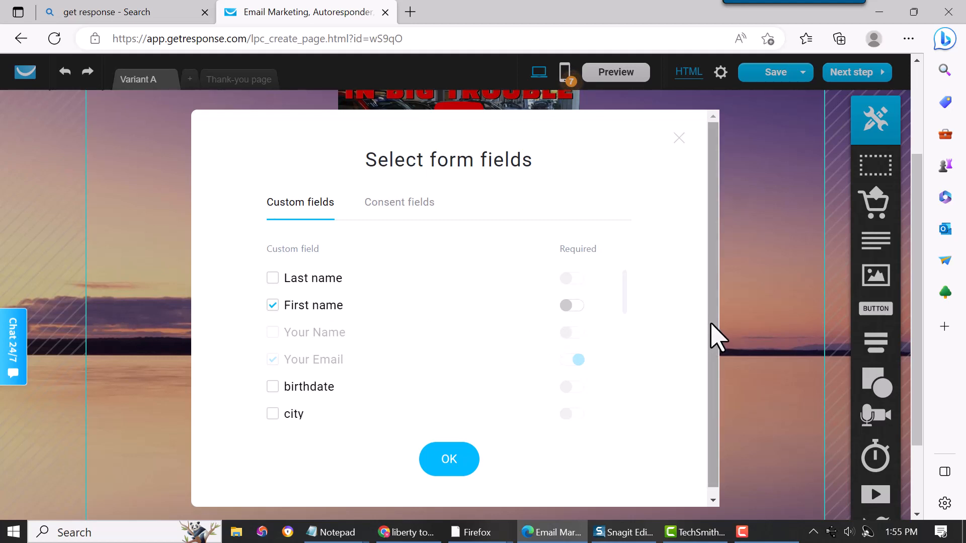
pyautogui.moveTo(712, 324)
pyautogui.mouseDown()
pyautogui.moveTo(703, 371)
pyautogui.moveTo(703, 340)
pyautogui.mouseUp()
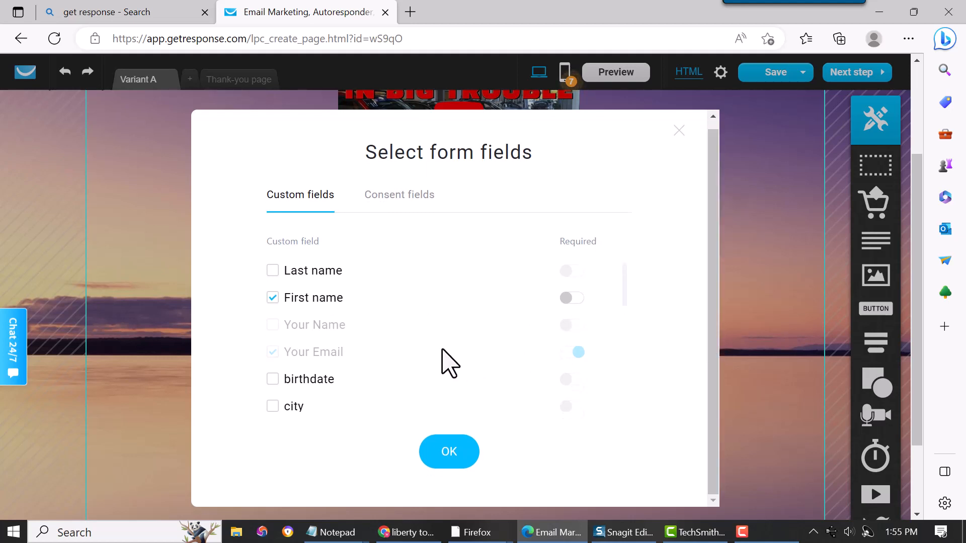
pyautogui.click(406, 197)
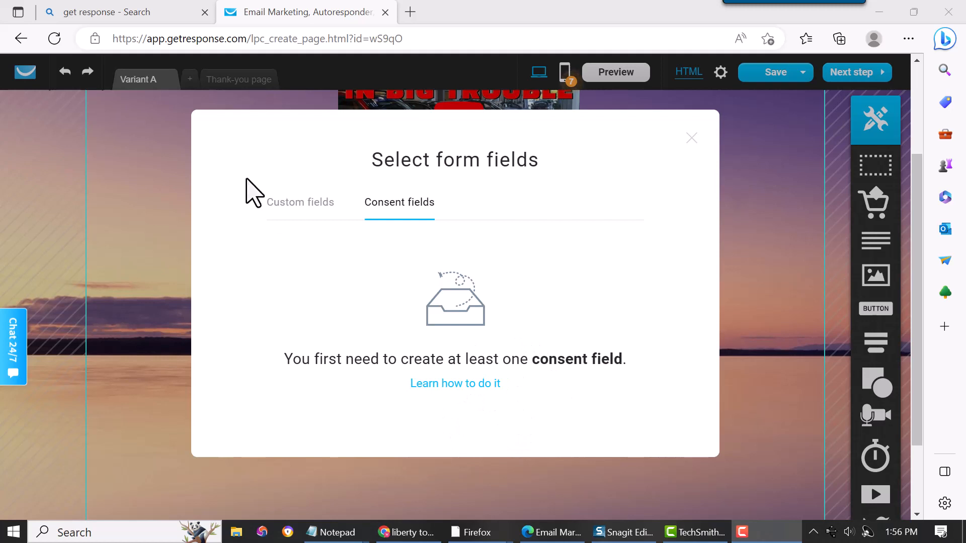
pyautogui.click(302, 204)
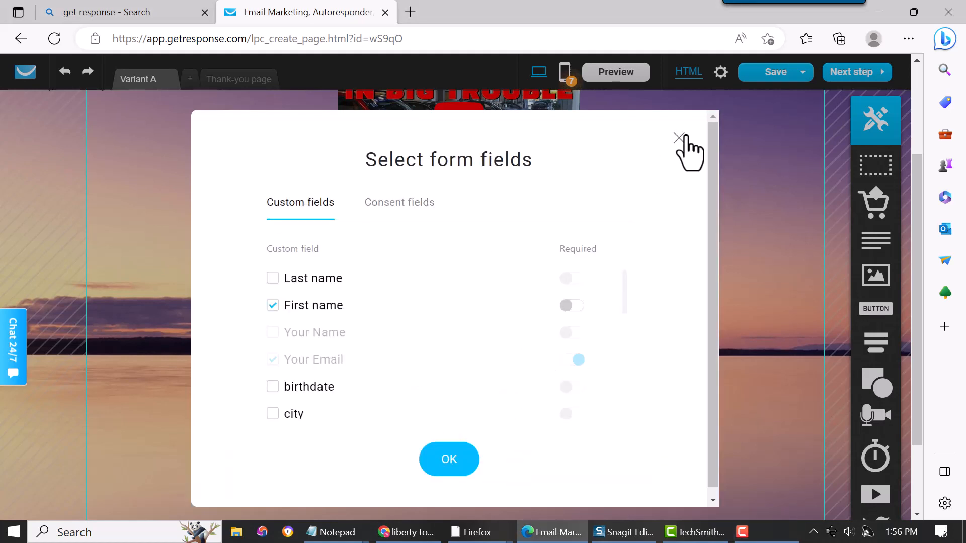
pyautogui.click(435, 461)
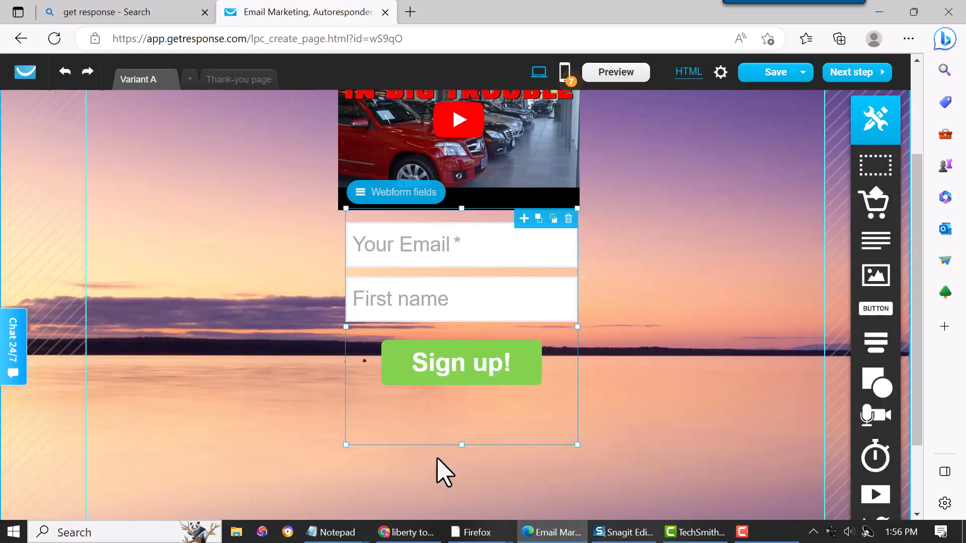
# - Give the Sign up! button an Arial size 34 label and green #30BF57 fill
pyautogui.click(476, 361)
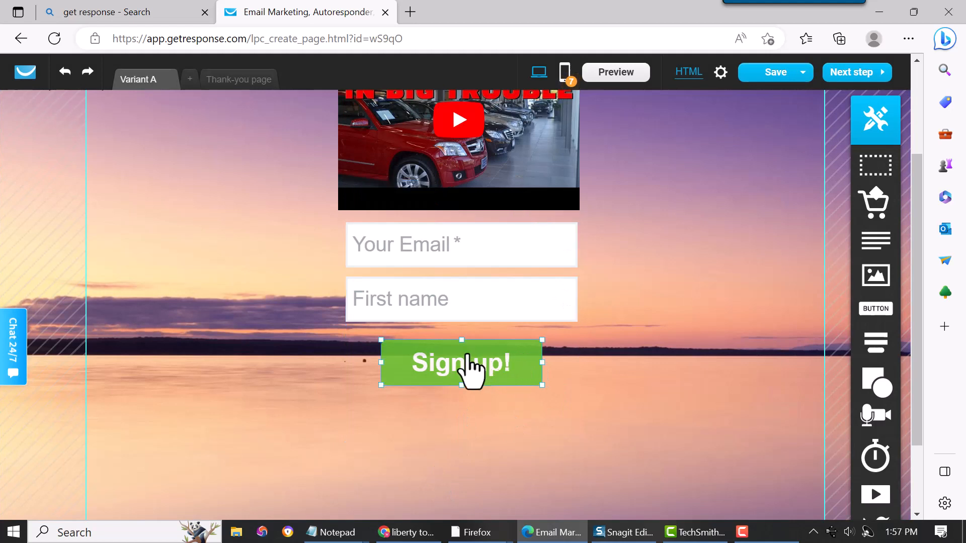
pyautogui.doubleClick(459, 372)
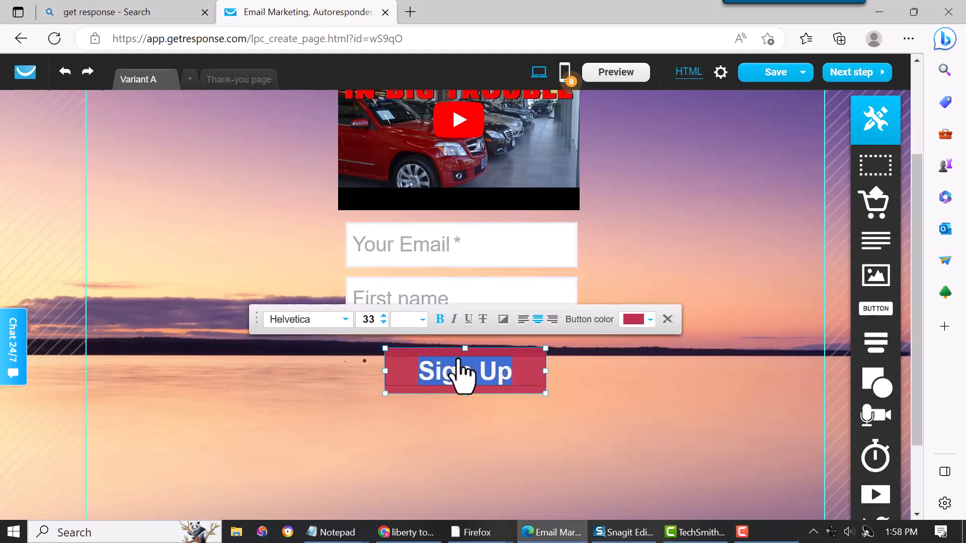
pyautogui.click(345, 320)
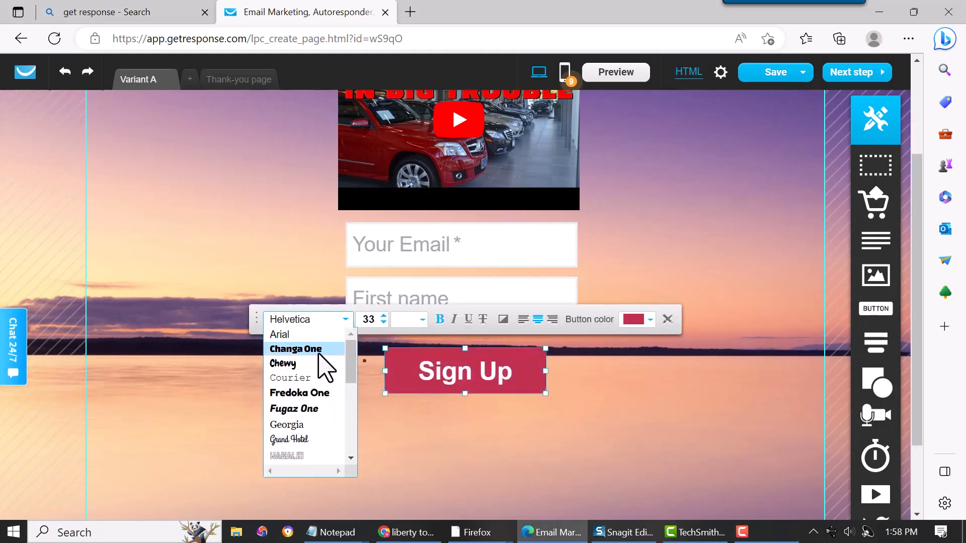
pyautogui.click(309, 364)
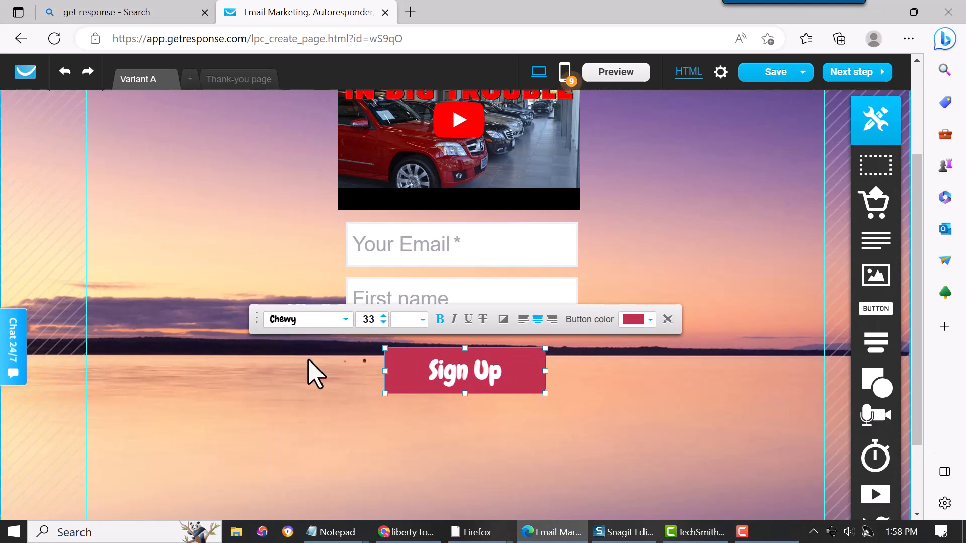
pyautogui.click(324, 323)
pyautogui.click(318, 335)
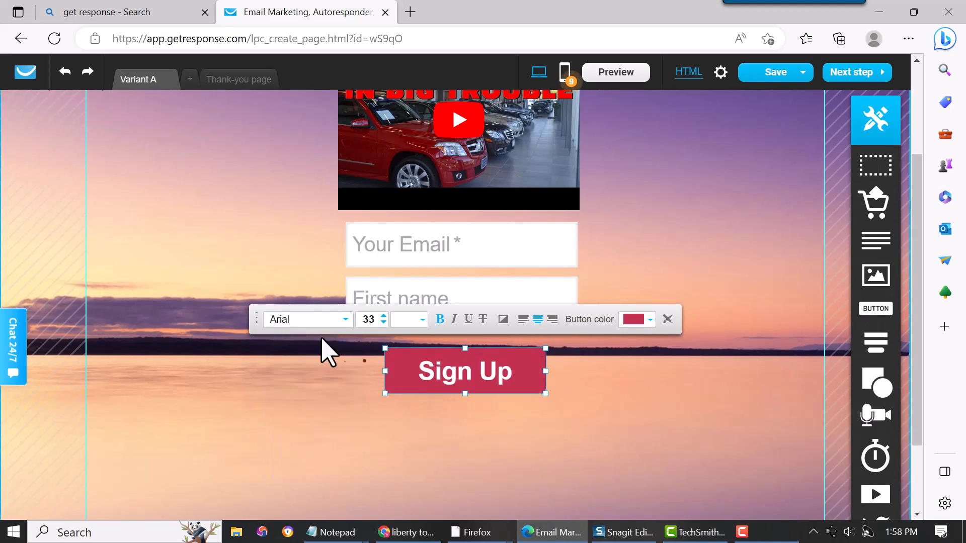
pyautogui.click(383, 323)
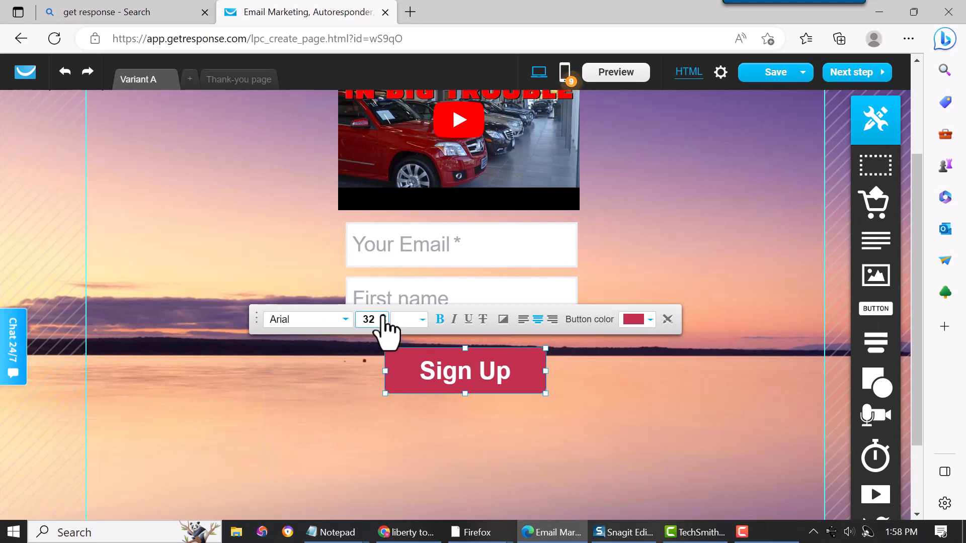
pyautogui.click(384, 316)
pyautogui.click(383, 316)
pyautogui.click(648, 322)
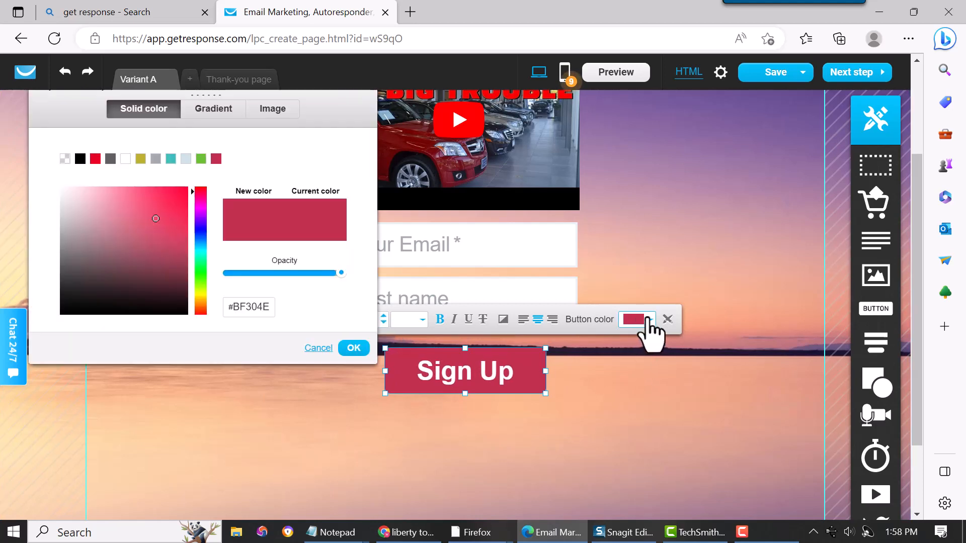
pyautogui.click(197, 265)
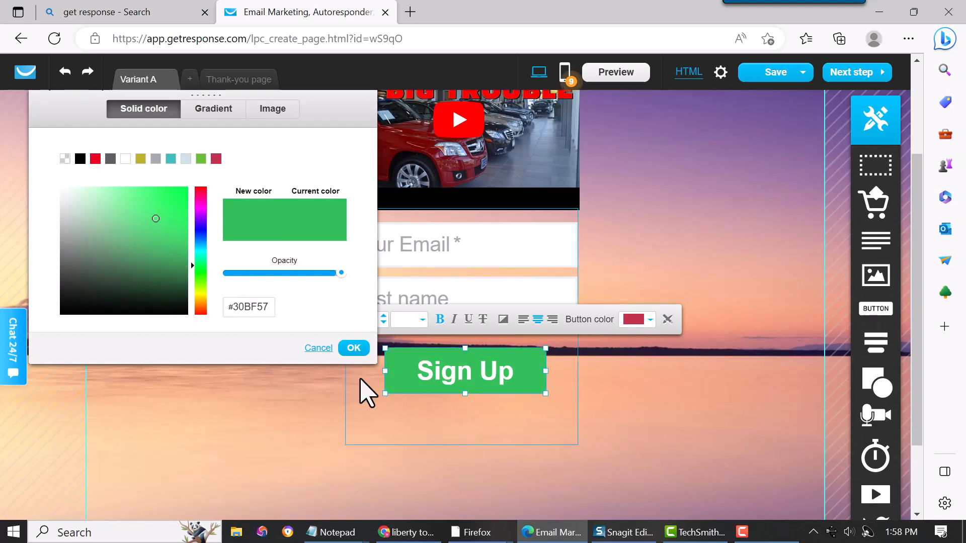
pyautogui.click(353, 348)
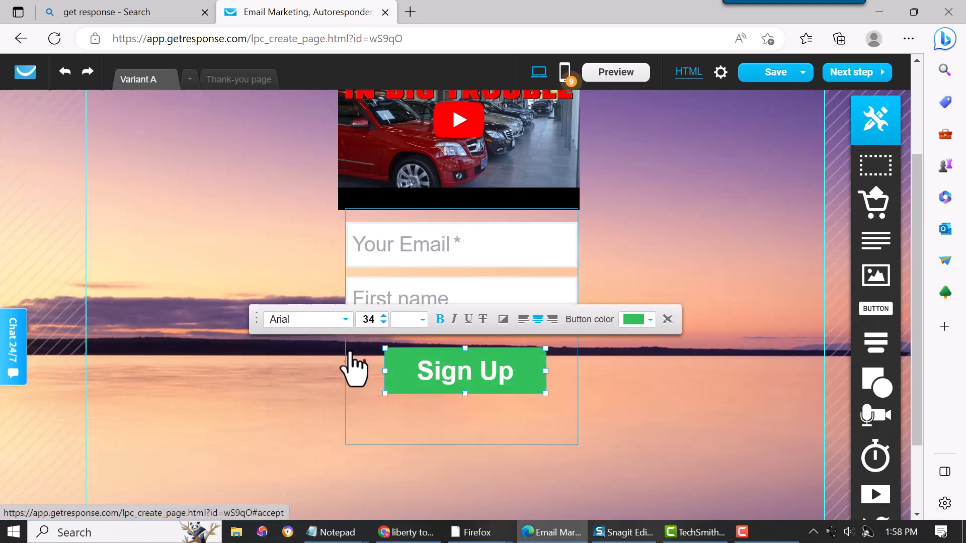
# - Raise the Sign Up button's border radius from 7 to 33 on every corner
pyautogui.click(668, 320)
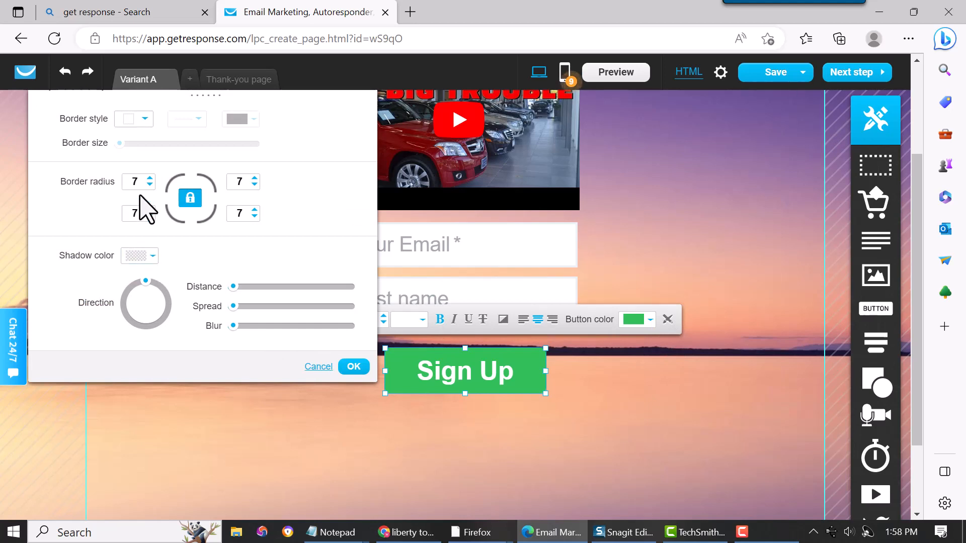
pyautogui.scroll(20, 149, 180)
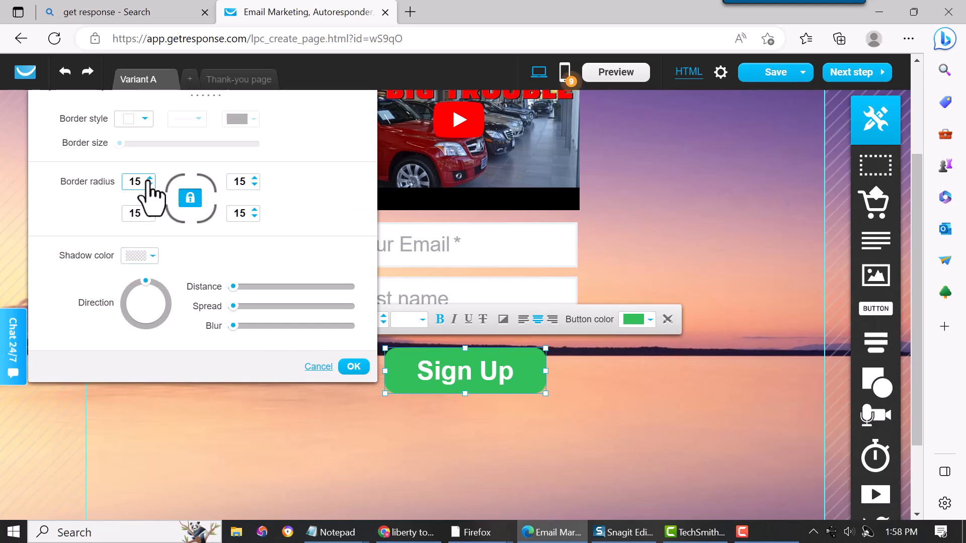
pyautogui.scroll(4, 149, 181)
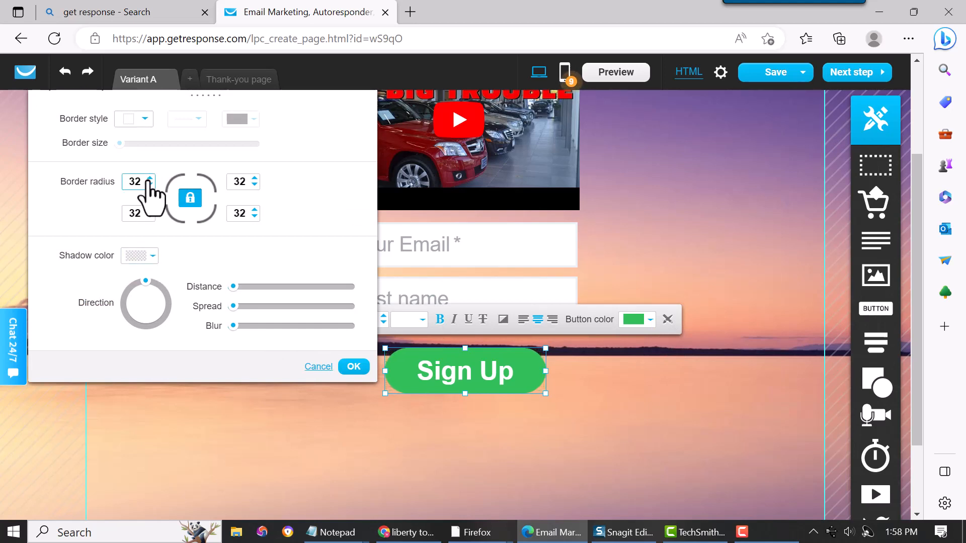
pyautogui.click(355, 367)
pyautogui.click(561, 401)
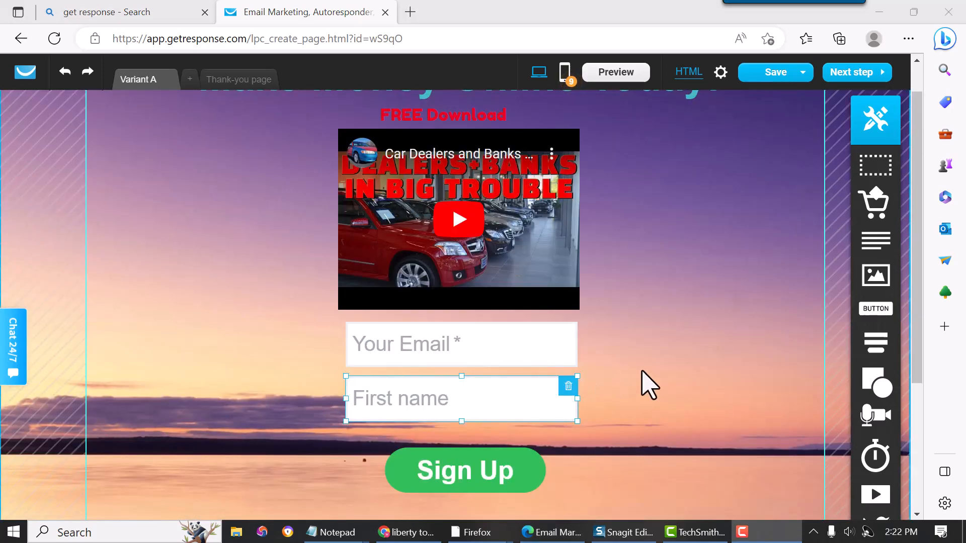
# - Change the Sign Up button colour to crimson #BF304E
pyautogui.moveTo(916, 329); pyautogui.dragTo(916, 346)
pyautogui.click(467, 432)
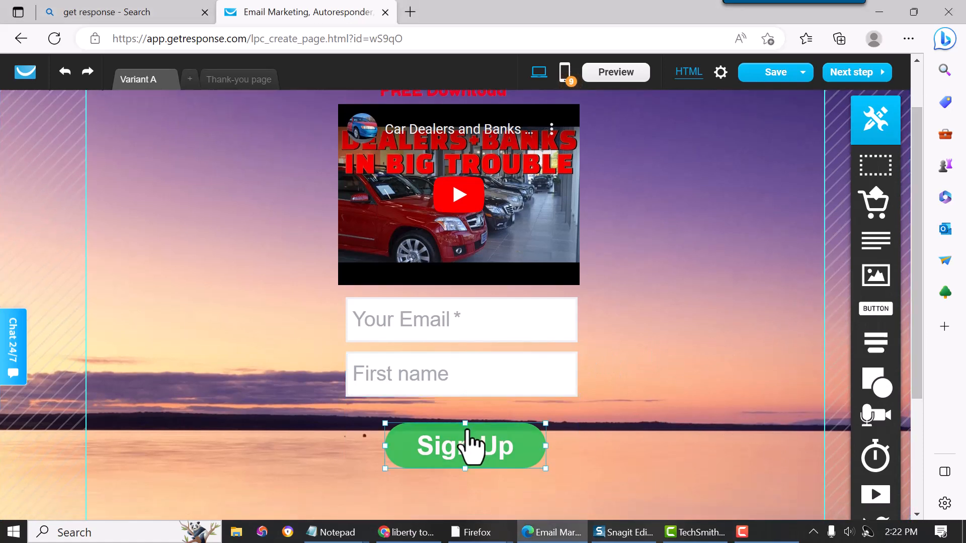
pyautogui.doubleClick(466, 432)
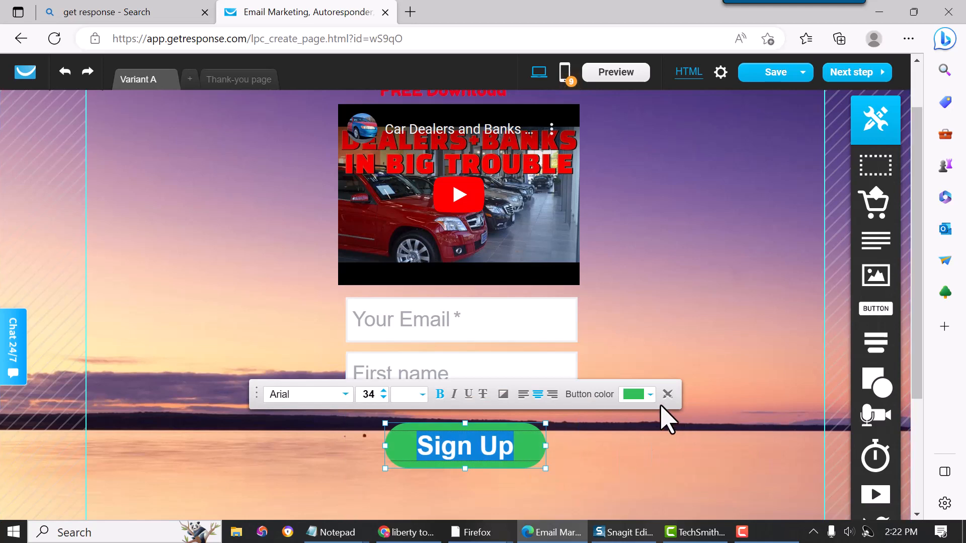
pyautogui.click(650, 396)
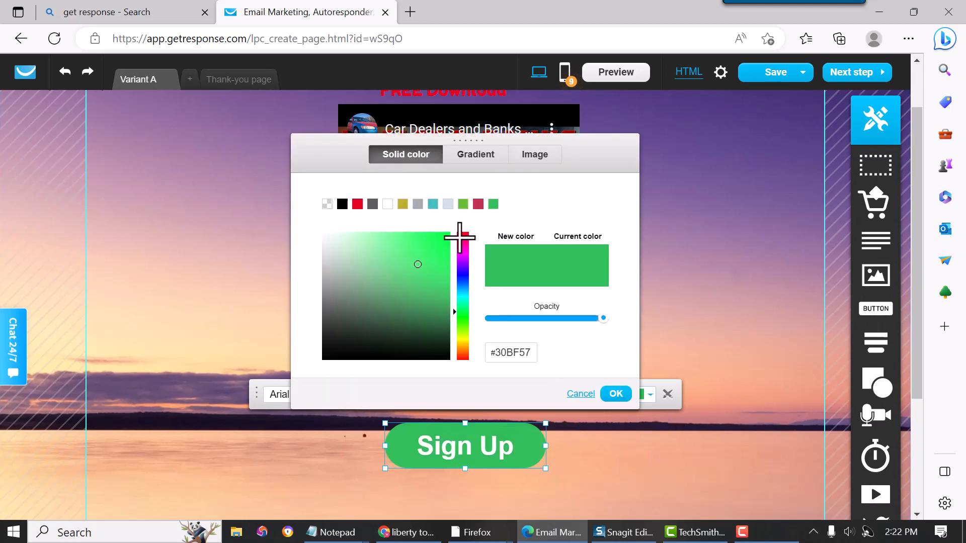
pyautogui.click(478, 203)
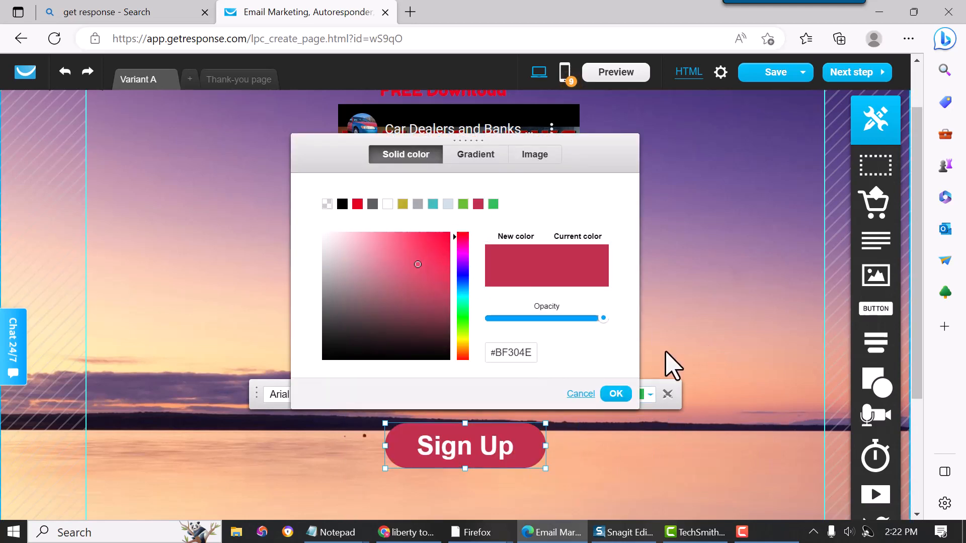
pyautogui.click(617, 394)
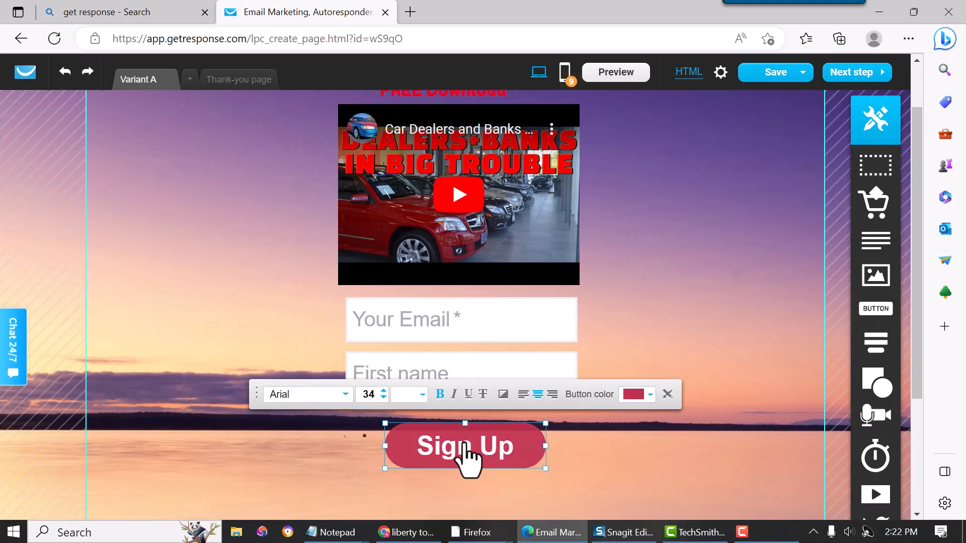
# - Remove the space from the button label so it reads 'SignUp'
pyautogui.click(475, 458)
pyautogui.press('Delete')
pyautogui.press('BackSpace')
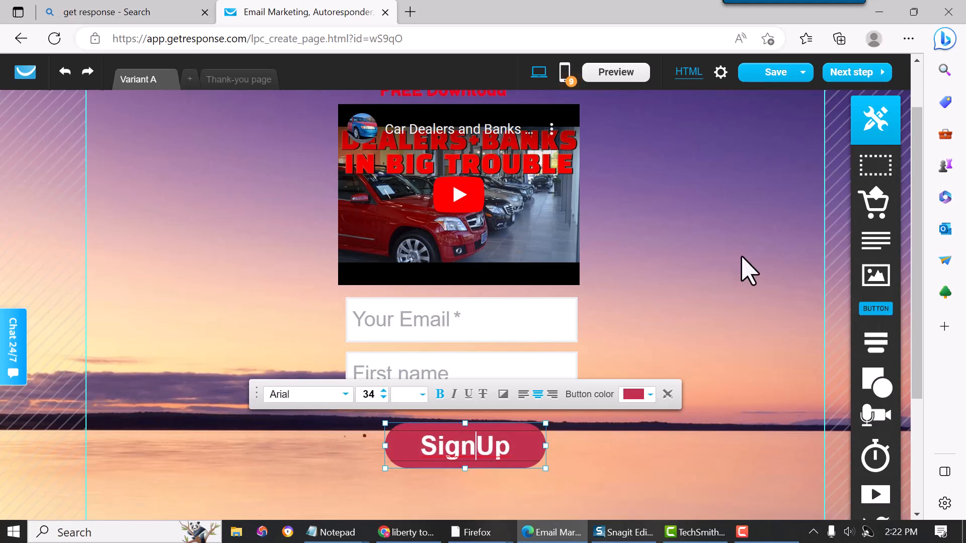
pyautogui.click(718, 302)
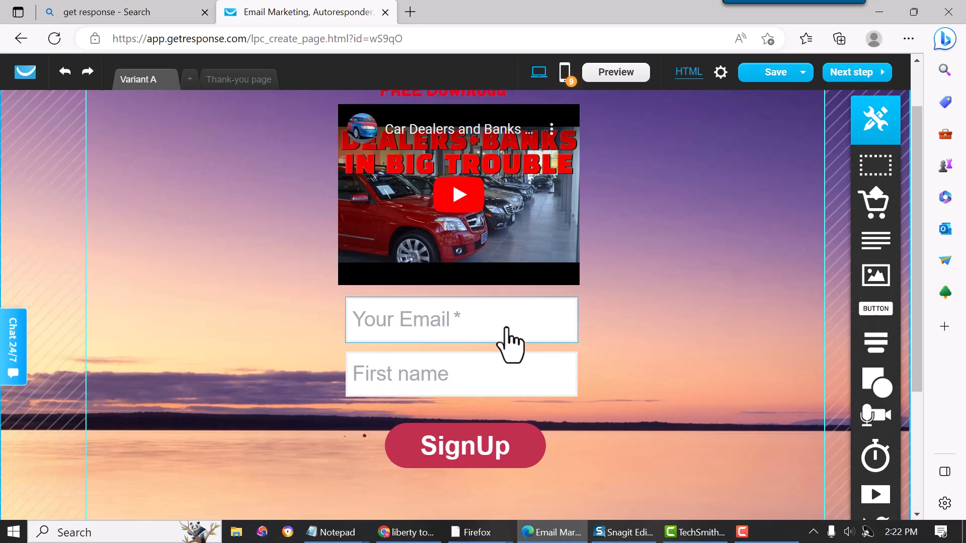
# - Delete the old webform block and drop a fresh static form with Your Name, Your Email and Sign up! below the video
pyautogui.click(490, 306)
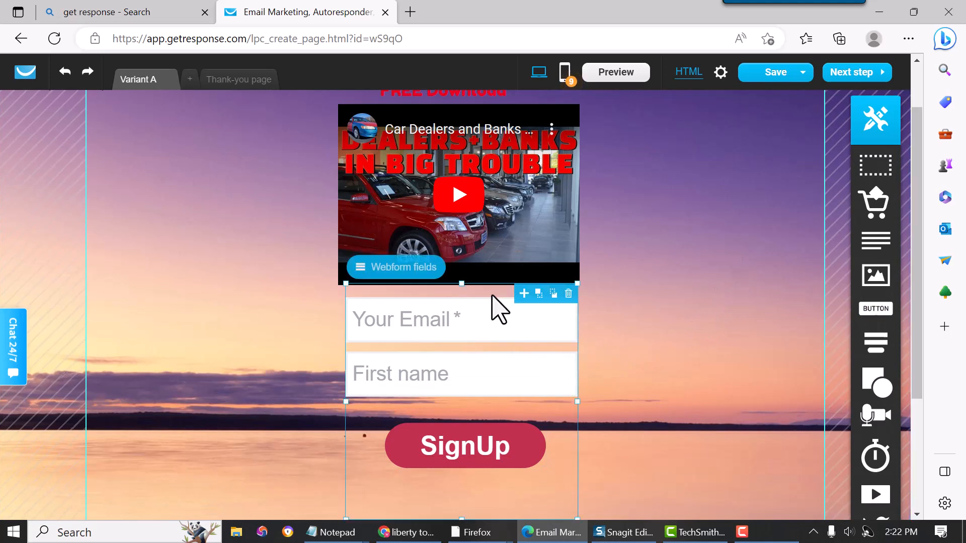
pyautogui.click(568, 294)
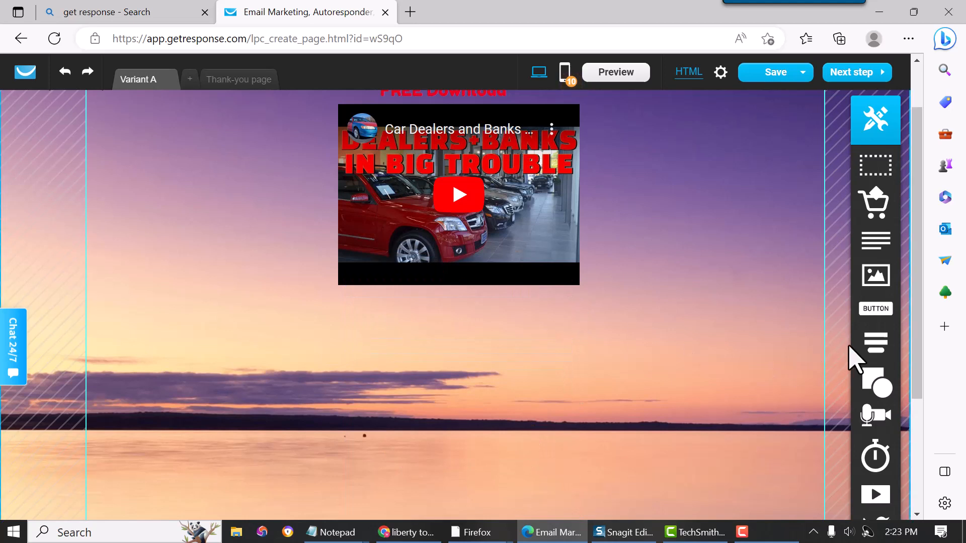
pyautogui.moveTo(868, 349)
pyautogui.moveTo(819, 363); pyautogui.dragTo(455, 385)
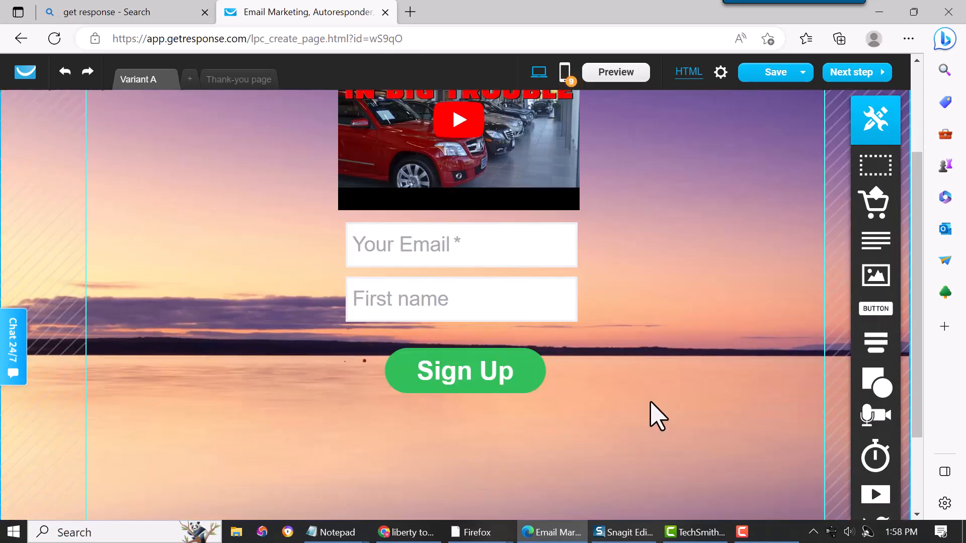
pyautogui.scroll(3, 611, 447)
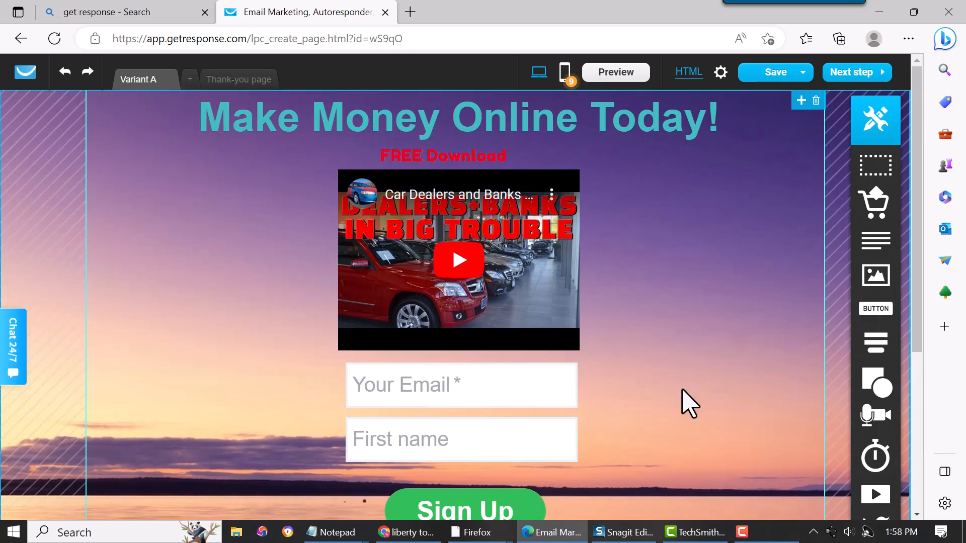
pyautogui.scroll(-1, 689, 400)
pyautogui.scroll(1, 687, 401)
pyautogui.doubleClick(610, 133)
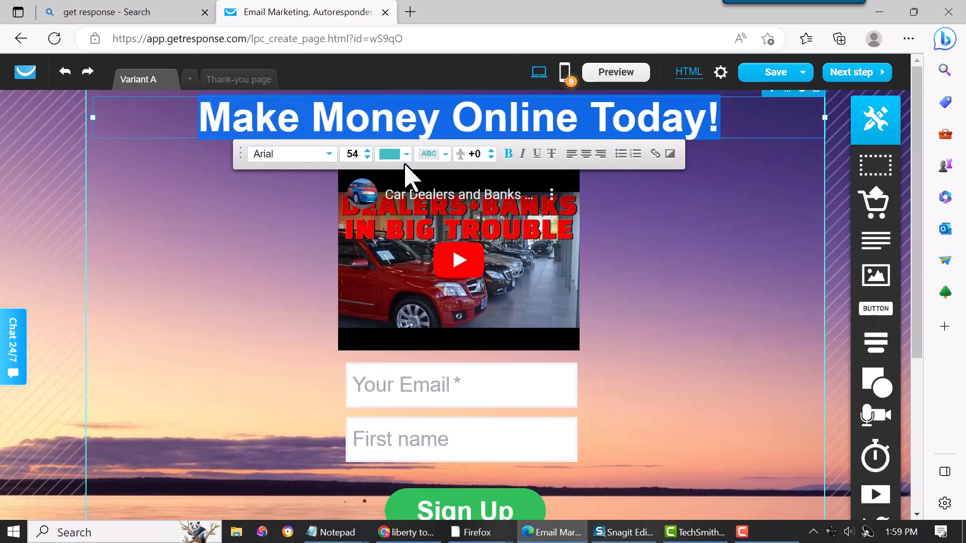
pyautogui.click(690, 334)
pyautogui.scroll(-2, 686, 329)
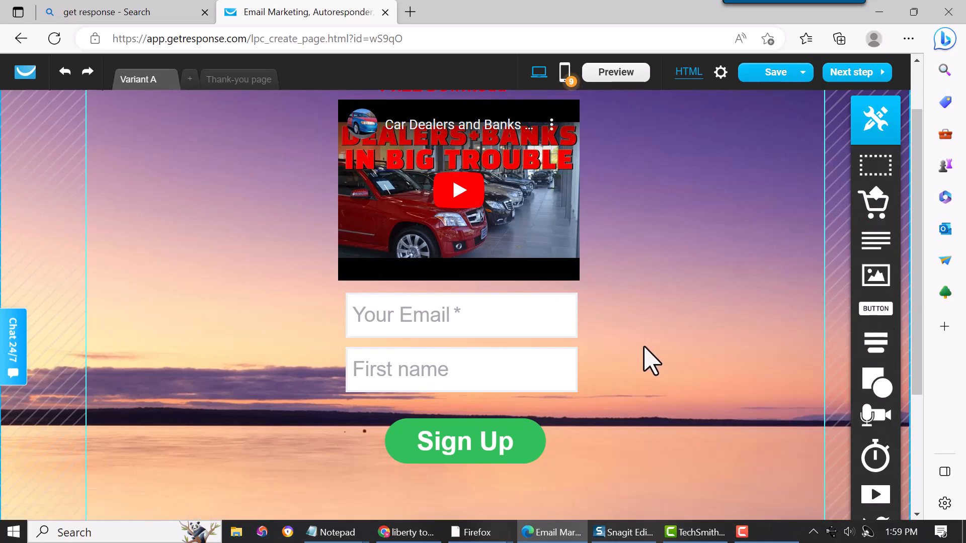
pyautogui.scroll(2, 652, 360)
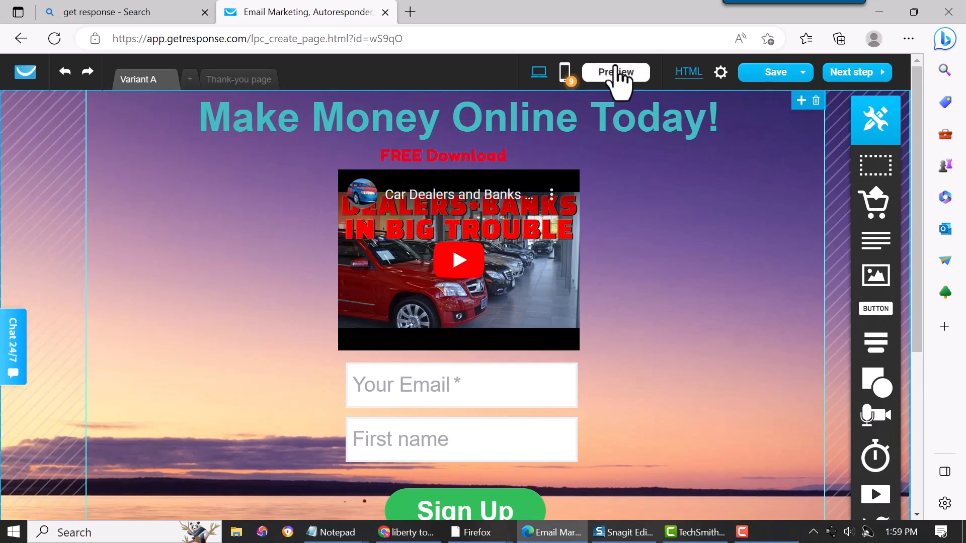
pyautogui.scroll(-1, 696, 277)
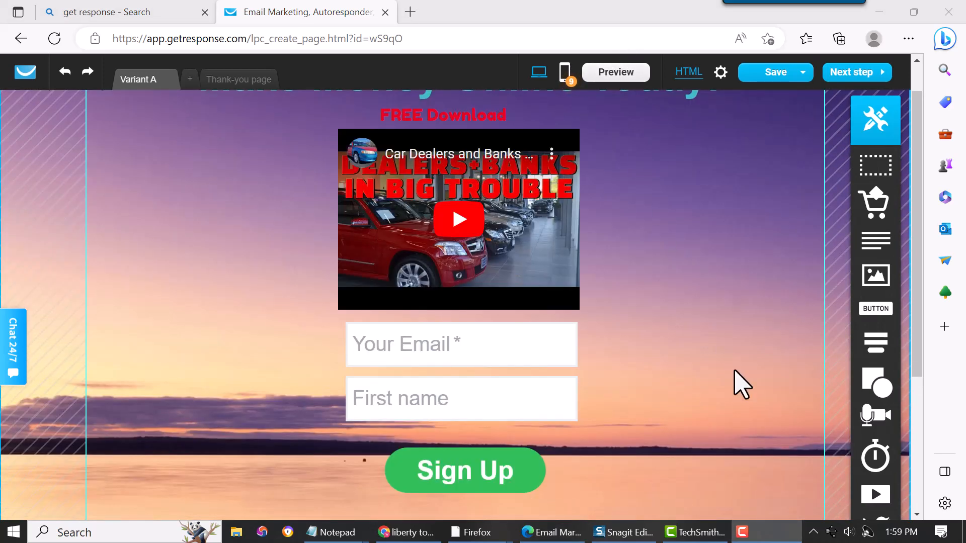
pyautogui.click(502, 362)
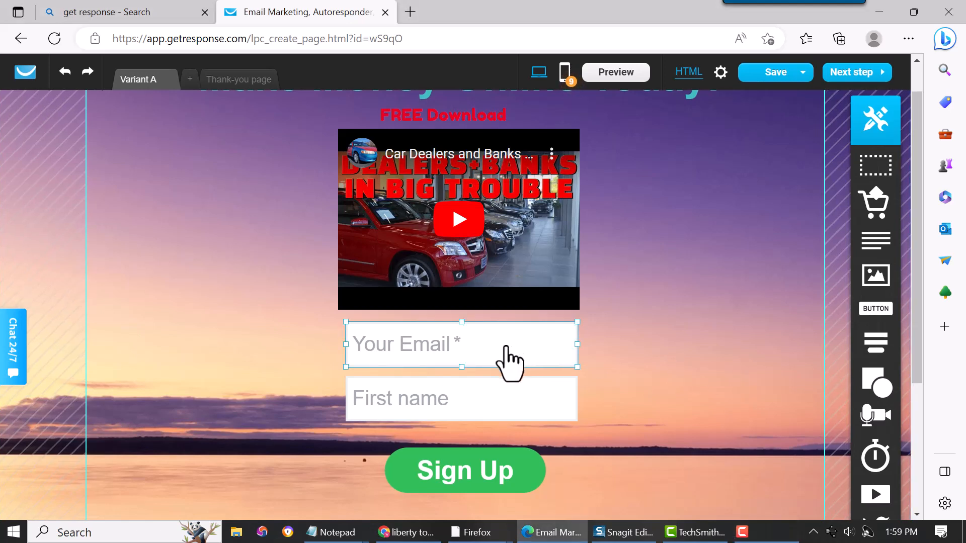
pyautogui.click(503, 411)
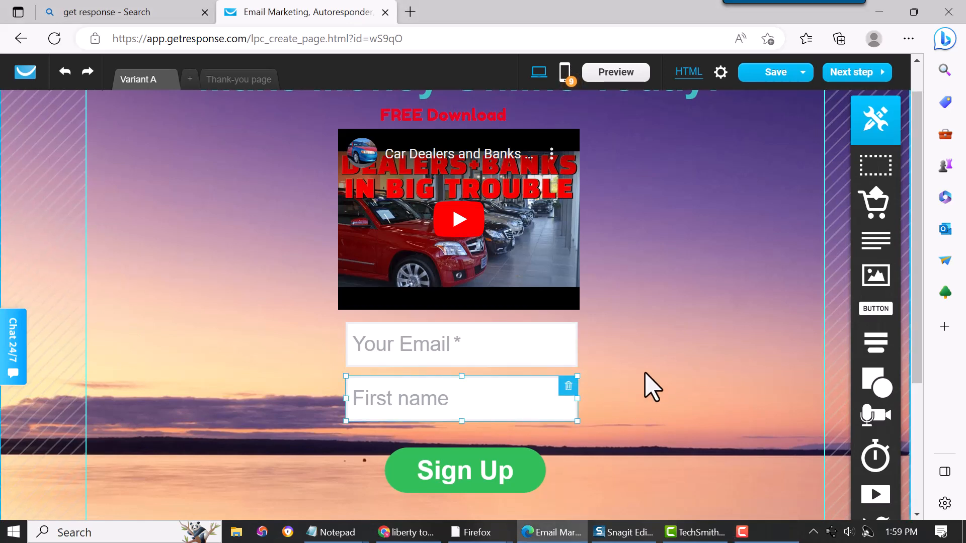